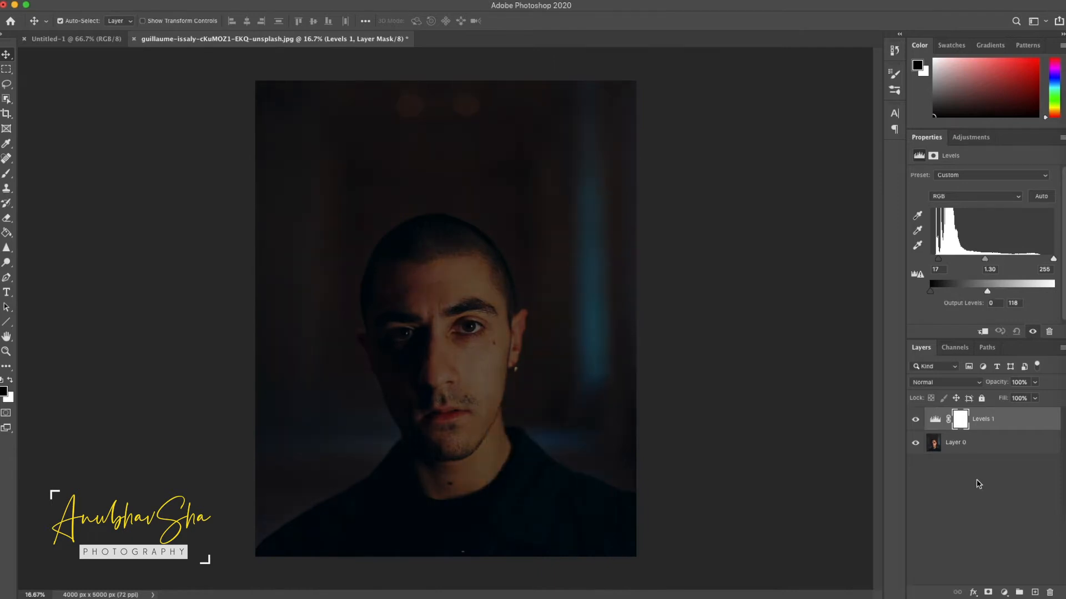
Paint black on the Levels 1 mask over the lit cheek with the brush at 27% opacity
{"action": "left_click", "coordinate": [962, 423]}
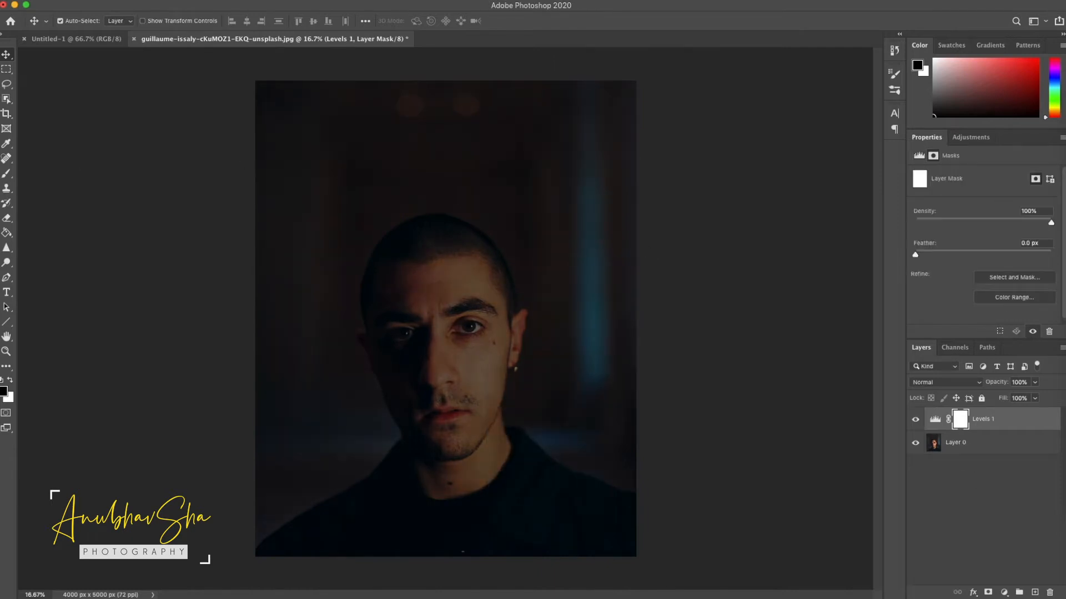
{"action": "key", "text": "b"}
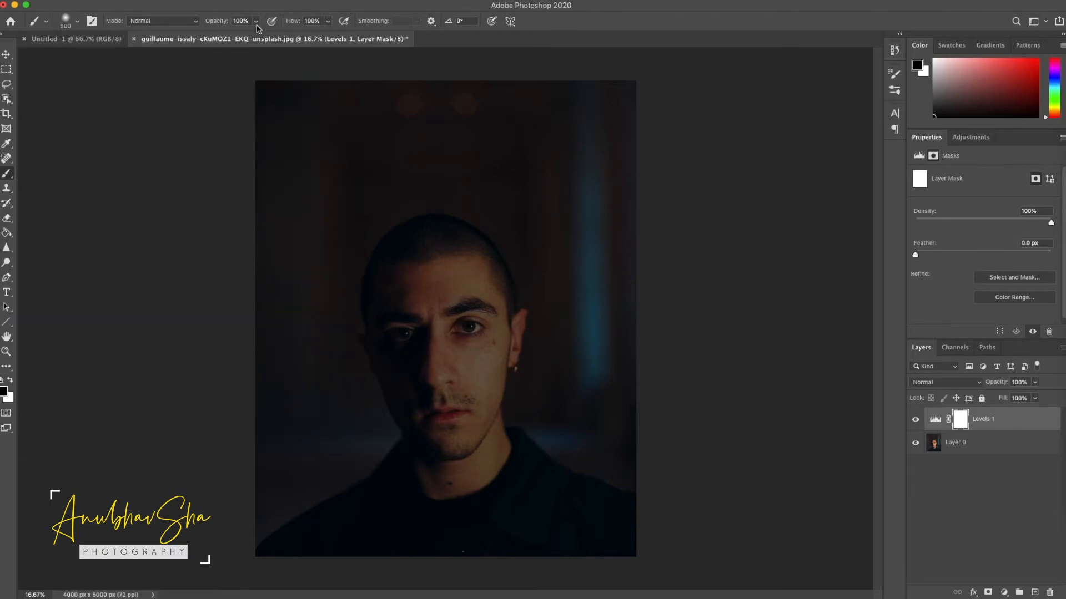
{"action": "left_click", "coordinate": [255, 23]}
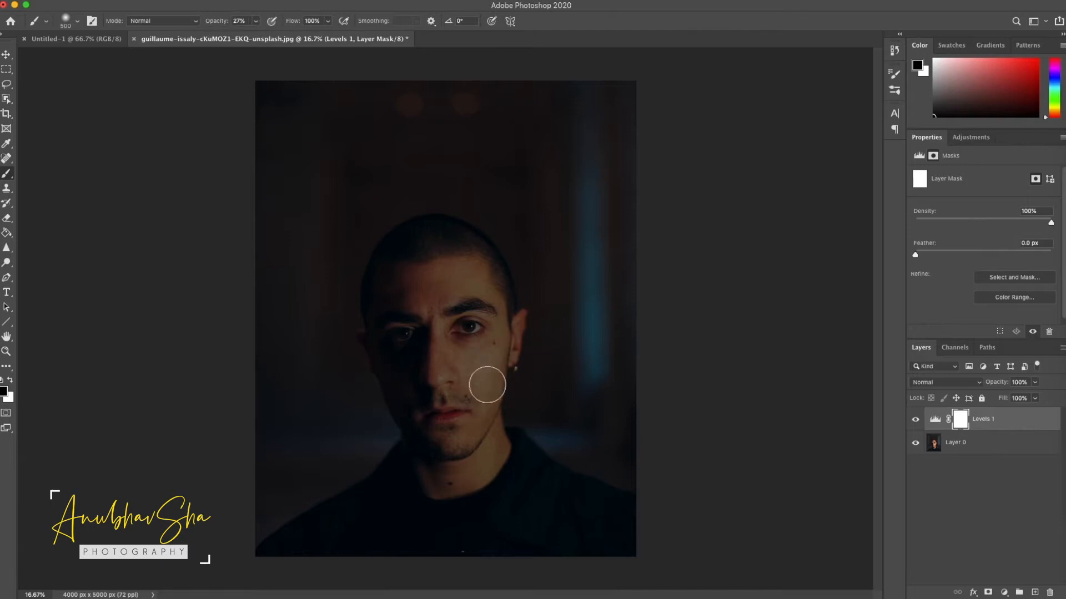
{"action": "left_click_drag", "start_coordinate": [487, 383], "coordinate": [487, 371]}
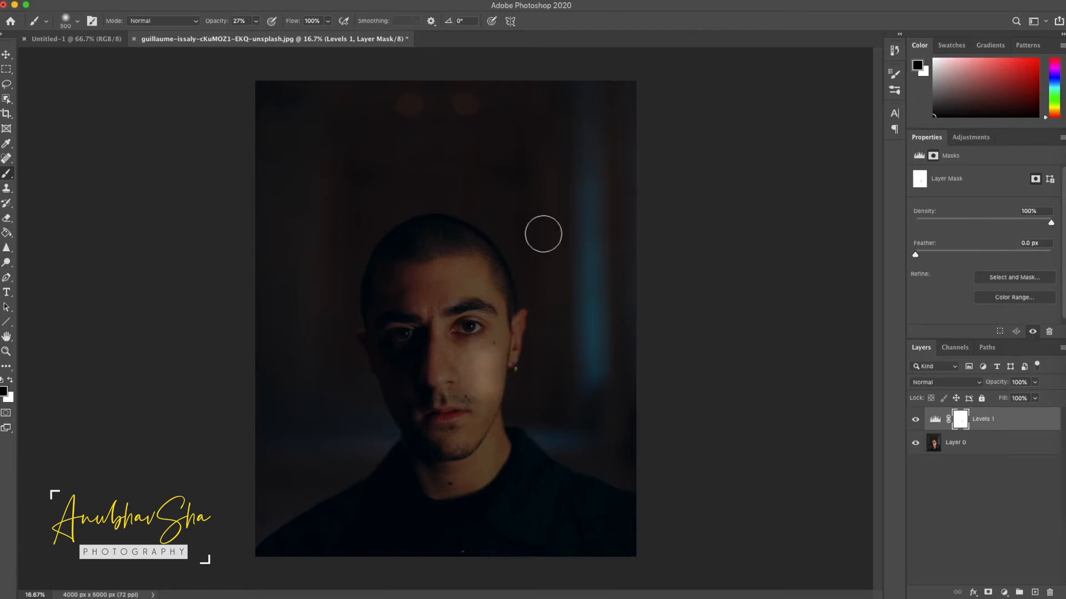
Set the brush flow to 60% and paint the Levels 1 mask to brighten the lit cheek, jaw and forehead
{"action": "left_click", "coordinate": [328, 22]}
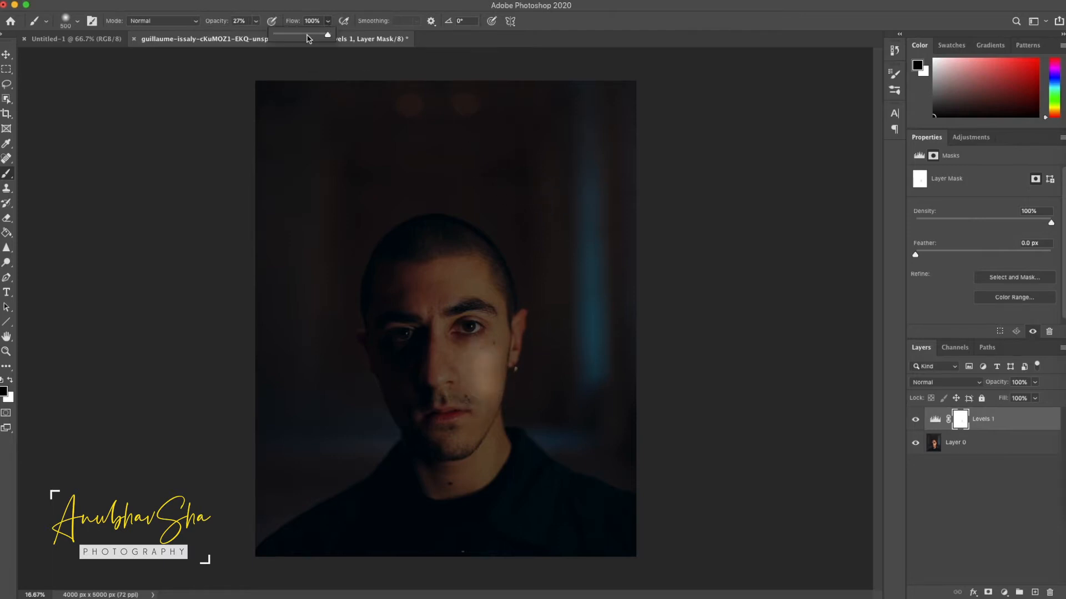
{"action": "left_click", "coordinate": [597, 27]}
{"action": "left_click_drag", "start_coordinate": [482, 378], "coordinate": [473, 357]}
{"action": "left_click_drag", "start_coordinate": [482, 409], "coordinate": [469, 426]}
{"action": "key", "text": "x"}
{"action": "left_click_drag", "start_coordinate": [504, 373], "coordinate": [477, 286]}
{"action": "key", "text": "x"}
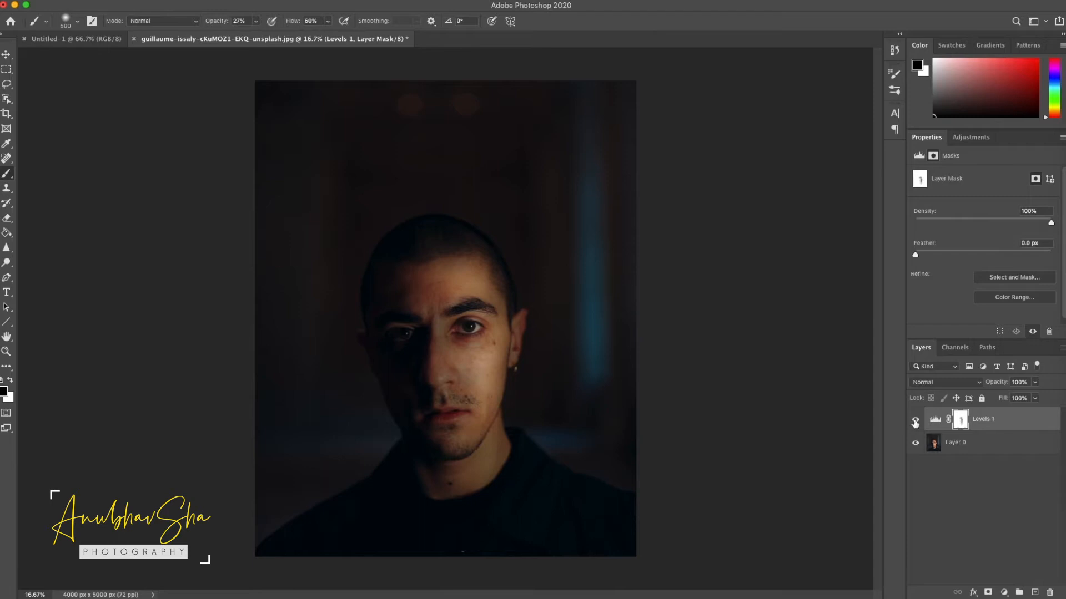
Add a Color Balance adjustment layer with highlights at +2 red and +11 green, and shift the photo toward blue
{"action": "left_click", "coordinate": [993, 526]}
{"action": "left_click", "coordinate": [1004, 593]}
{"action": "left_click", "coordinate": [993, 492]}
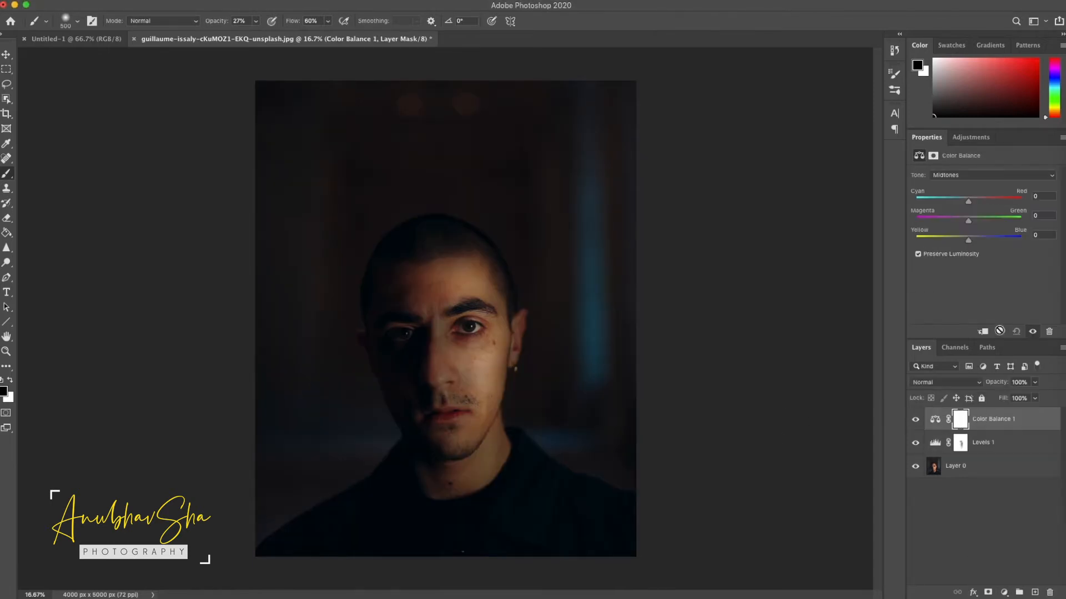
{"action": "left_click", "coordinate": [964, 176]}
{"action": "left_click", "coordinate": [962, 187]}
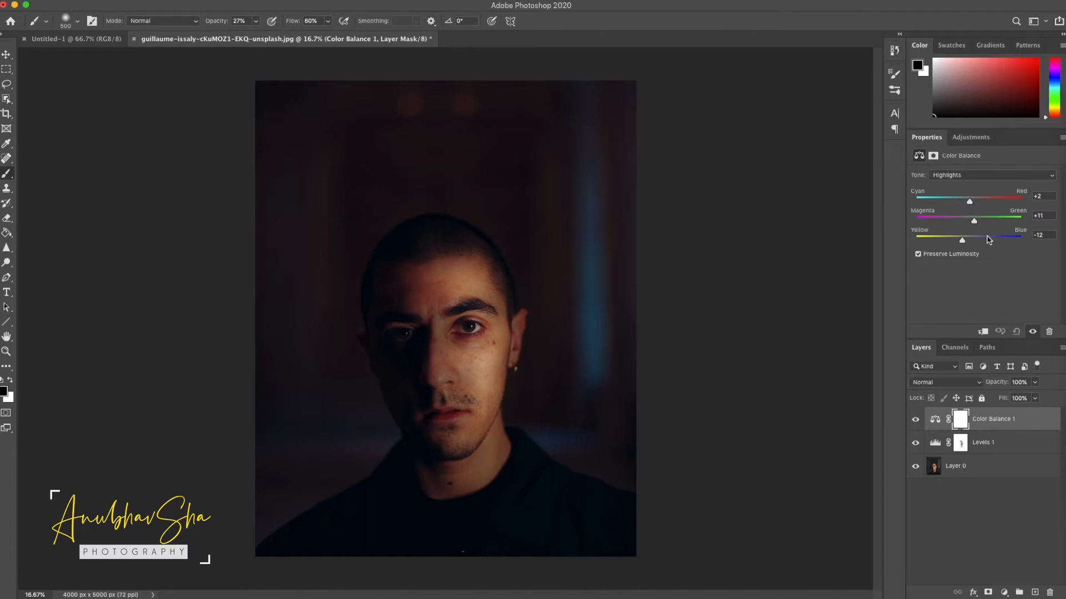
{"action": "left_click", "coordinate": [935, 515]}
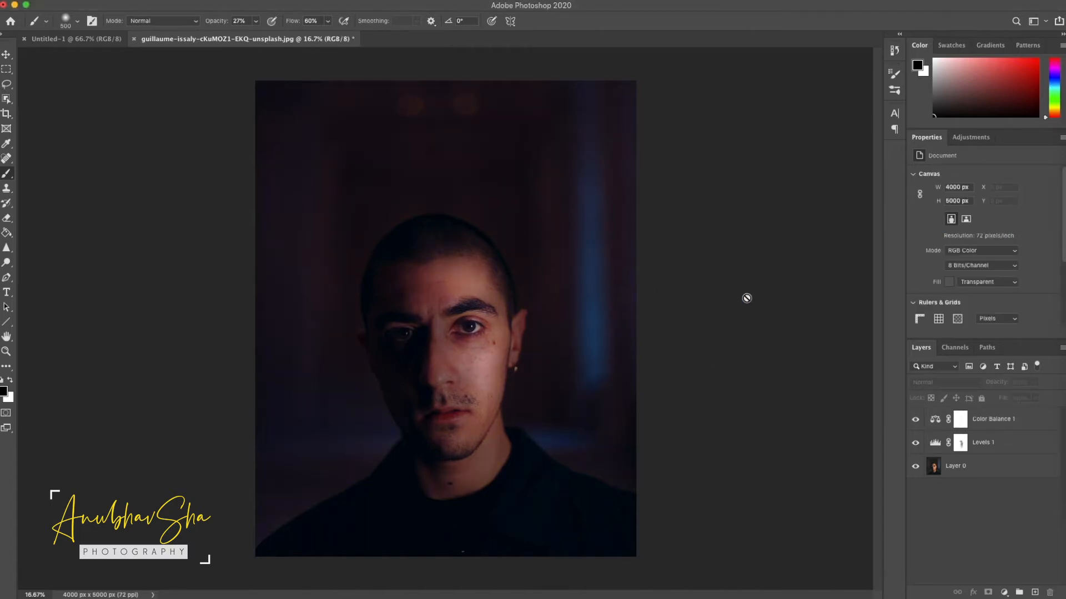
Place the skull 2 image over the man's face, scaled to about 158% by 178% and rotated about -4.5°
{"action": "left_click_drag", "start_coordinate": [152, 76], "coordinate": [436, 333]}
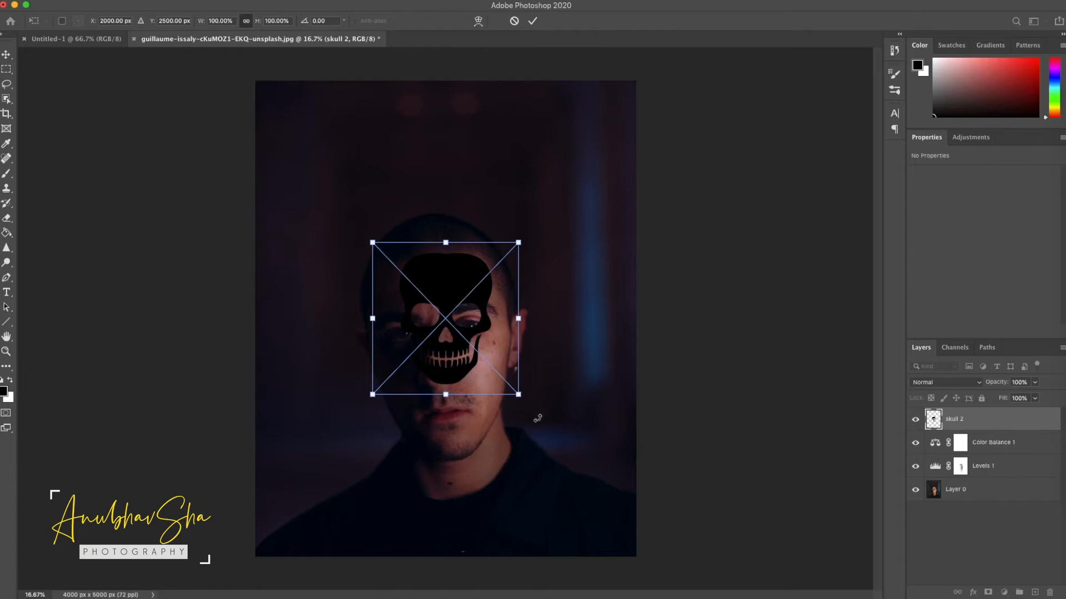
{"action": "left_click_drag", "start_coordinate": [537, 418], "coordinate": [544, 409]}
{"action": "left_click_drag", "start_coordinate": [487, 322], "coordinate": [472, 341]}
{"action": "left_click_drag", "start_coordinate": [496, 257], "coordinate": [553, 157]}
{"action": "left_click_drag", "start_coordinate": [364, 419], "coordinate": [336, 500]}
{"action": "left_click_drag", "start_coordinate": [503, 318], "coordinate": [496, 353]}
{"action": "left_click_drag", "start_coordinate": [573, 335], "coordinate": [501, 347]}
{"action": "left_click_drag", "start_coordinate": [549, 195], "coordinate": [540, 196]}
{"action": "left_click_drag", "start_coordinate": [458, 249], "coordinate": [460, 246]}
Warp the skull so its cranium, eye sockets, nose and jaw follow the man's face, and commit the placement
{"action": "right_click", "coordinate": [492, 328]}
{"action": "left_click", "coordinate": [493, 295]}
{"action": "right_click", "coordinate": [482, 328]}
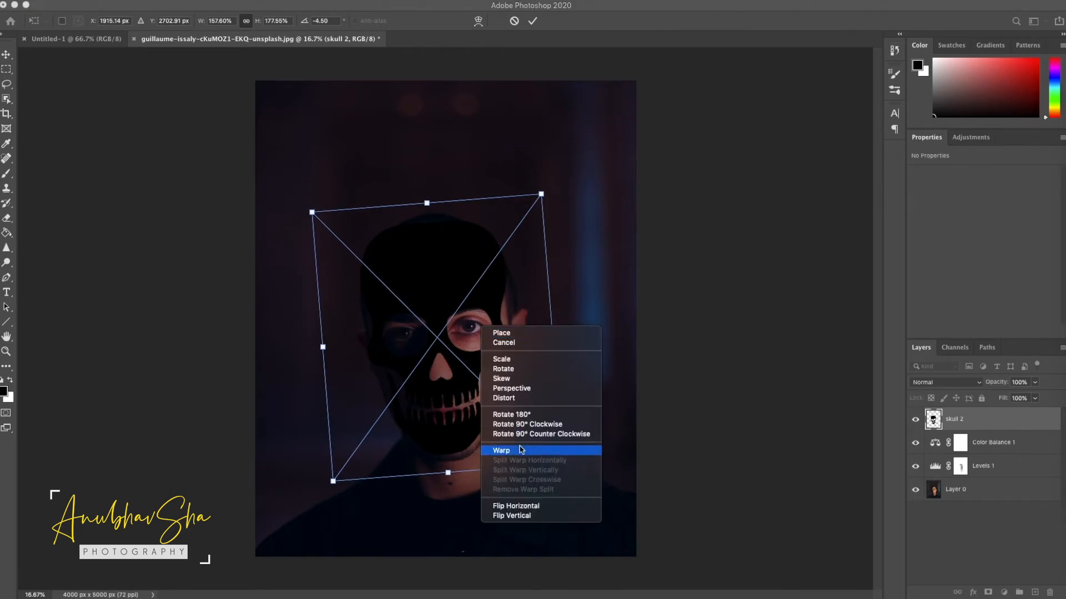
{"action": "left_click", "coordinate": [501, 451]}
{"action": "left_click_drag", "start_coordinate": [510, 347], "coordinate": [503, 348]}
{"action": "left_click_drag", "start_coordinate": [442, 324], "coordinate": [441, 331]}
{"action": "left_click_drag", "start_coordinate": [466, 409], "coordinate": [468, 407]}
{"action": "left_click_drag", "start_coordinate": [492, 241], "coordinate": [485, 246]}
{"action": "left_click_drag", "start_coordinate": [371, 263], "coordinate": [380, 266]}
{"action": "left_click_drag", "start_coordinate": [394, 430], "coordinate": [402, 426]}
{"action": "left_click_drag", "start_coordinate": [406, 314], "coordinate": [405, 310]}
{"action": "left_click_drag", "start_coordinate": [485, 419], "coordinate": [487, 418]}
{"action": "left_click_drag", "start_coordinate": [469, 355], "coordinate": [469, 358]}
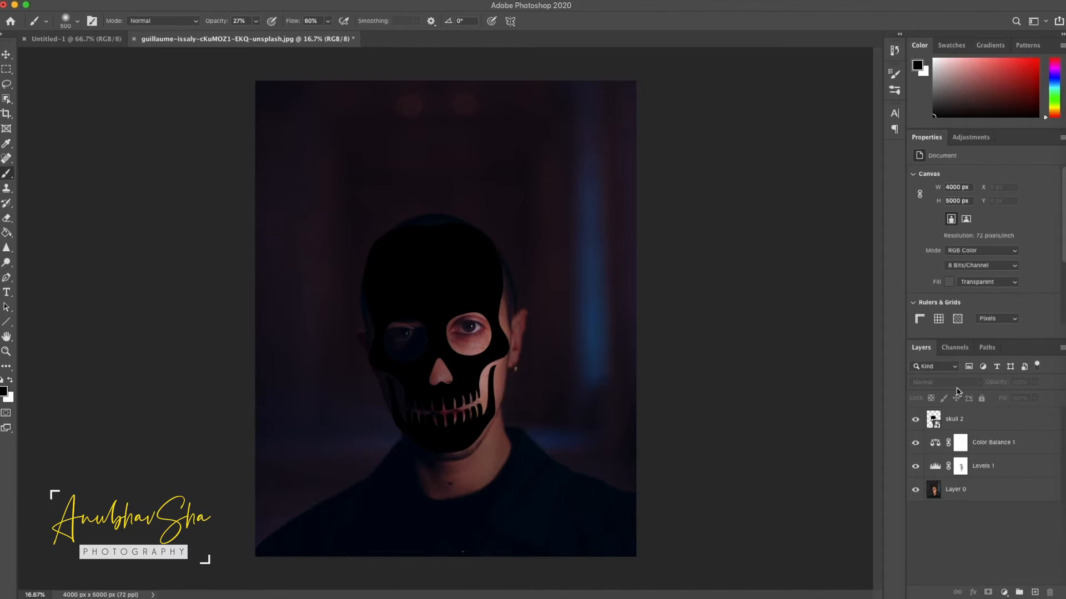
Create a new group above the skull layer and mask it with the skull's outline as the selection
{"action": "left_click", "coordinate": [971, 427]}
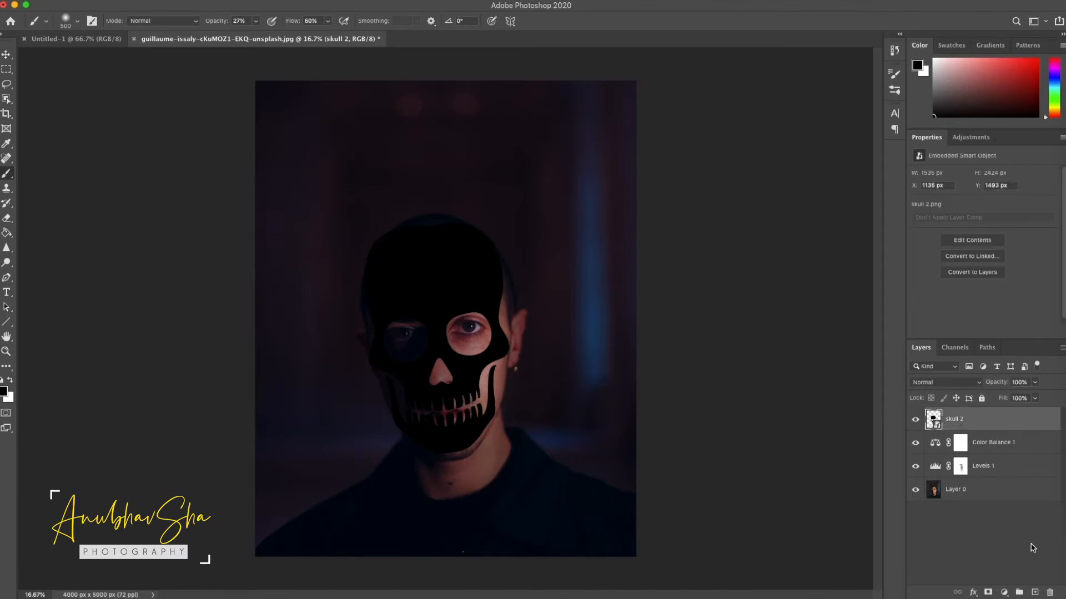
{"action": "left_click", "coordinate": [1019, 593]}
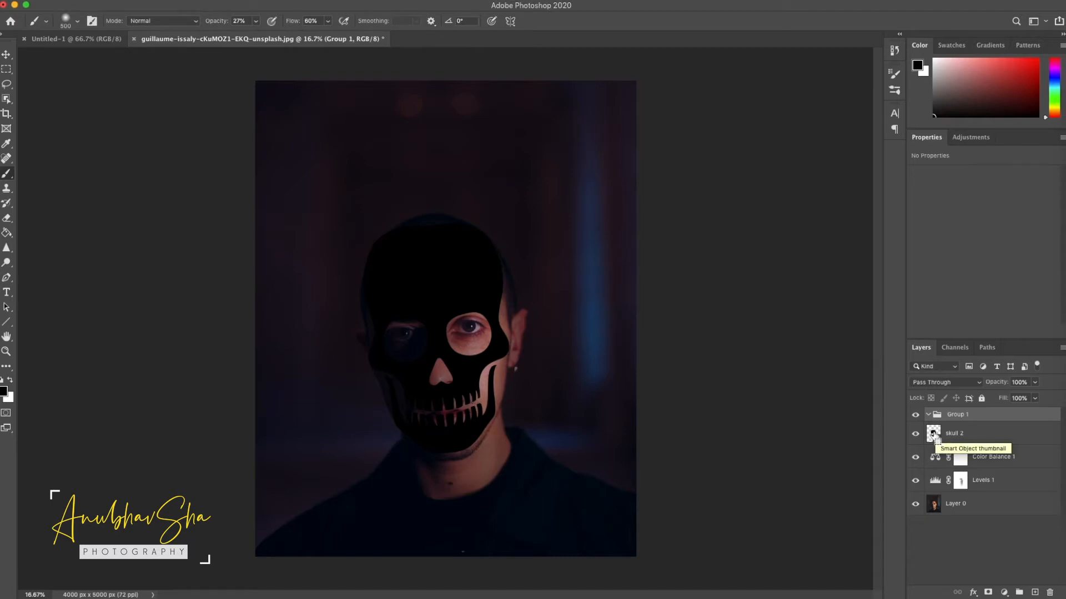
{"action": "left_click", "coordinate": [934, 434], "text": "super"}
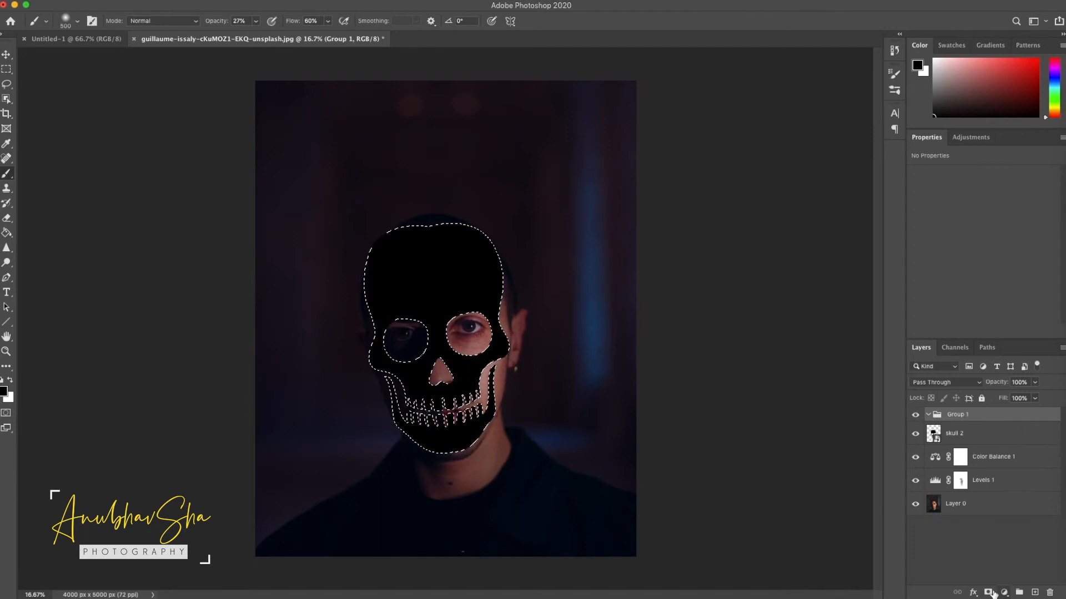
{"action": "left_click", "coordinate": [988, 592]}
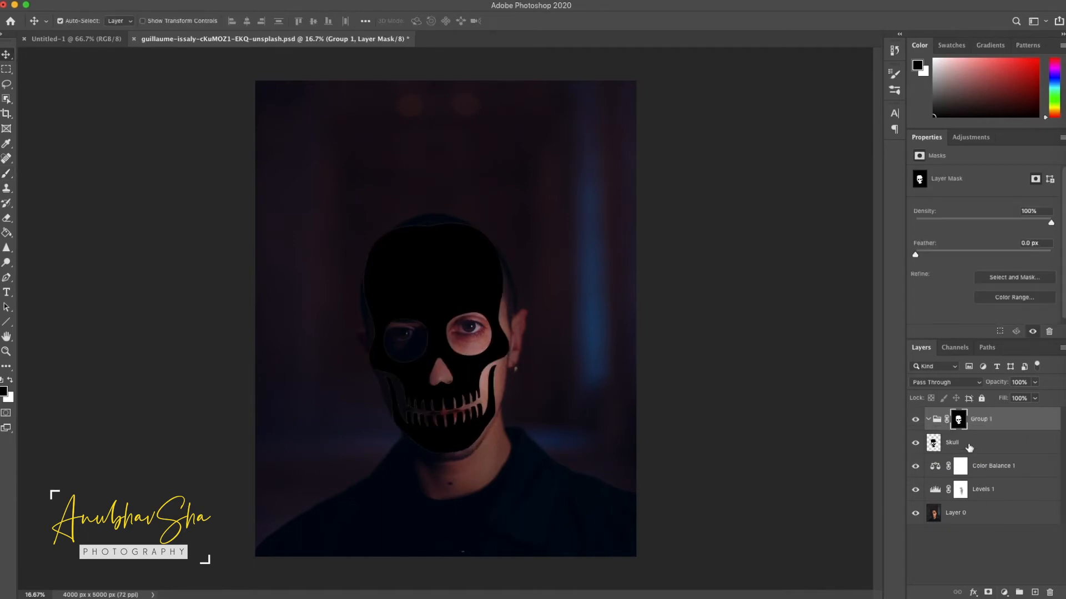
Delete the skull layer and add an empty layer inside Group 1
{"action": "left_click", "coordinate": [968, 447]}
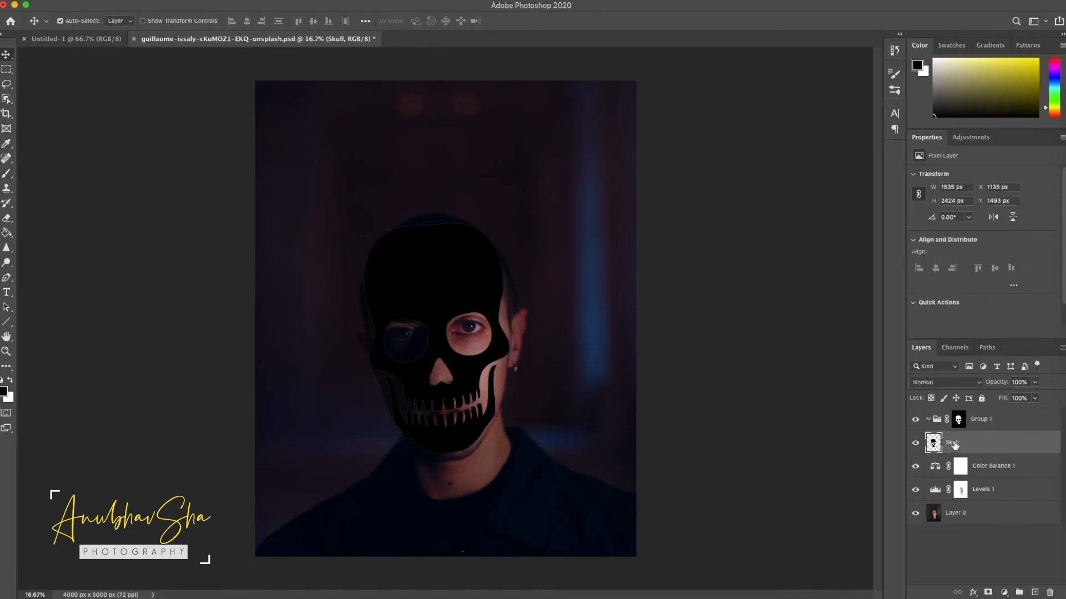
{"action": "key", "text": "Delete"}
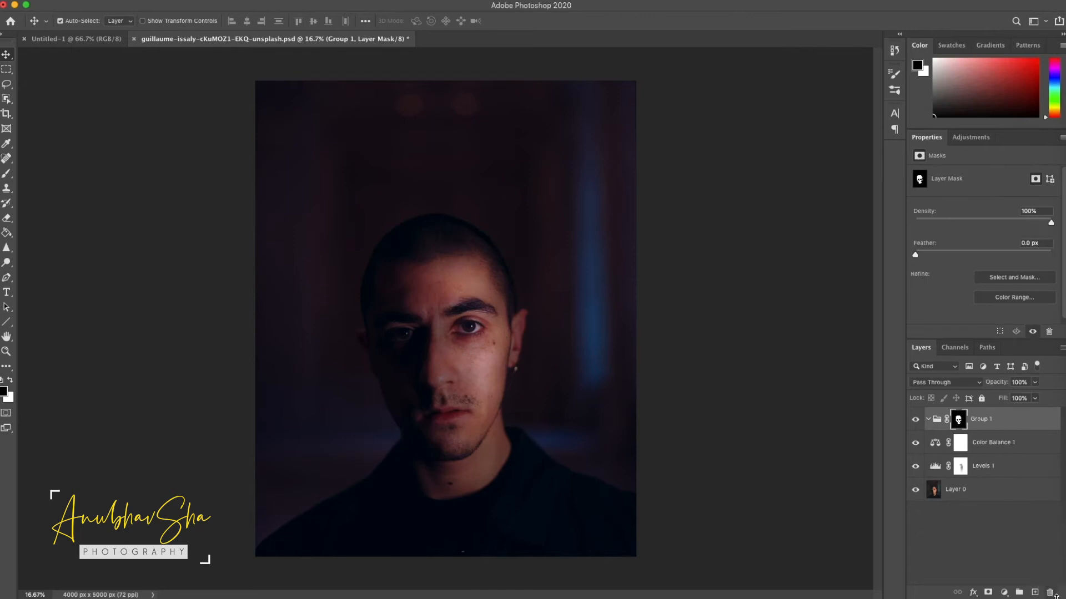
{"action": "left_click", "coordinate": [1034, 592]}
{"action": "left_click", "coordinate": [935, 420]}
{"action": "left_click", "coordinate": [943, 444]}
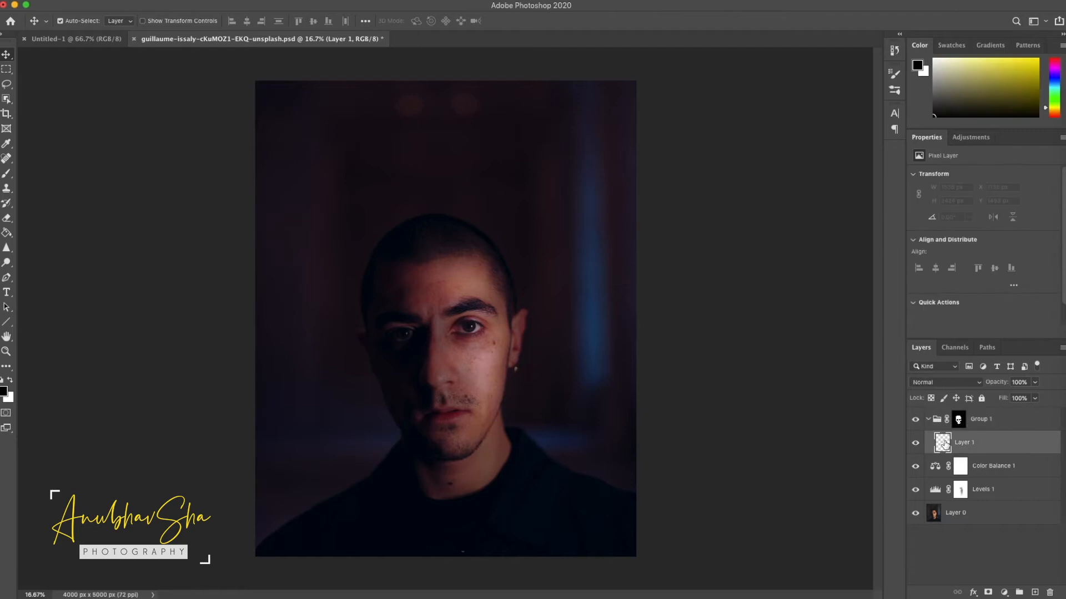
Set the foreground colour to yellow fff232 and brush it over the lit side of the face on Layer 1
{"action": "left_click", "coordinate": [4, 392]}
{"action": "left_click_drag", "start_coordinate": [757, 385], "coordinate": [757, 349]}
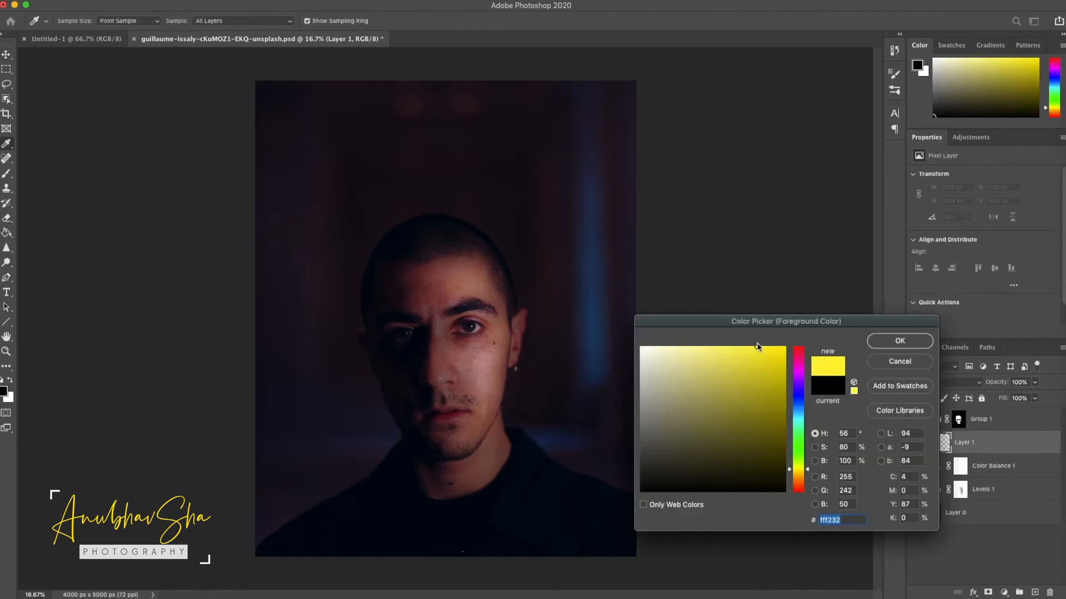
{"action": "left_click", "coordinate": [900, 341]}
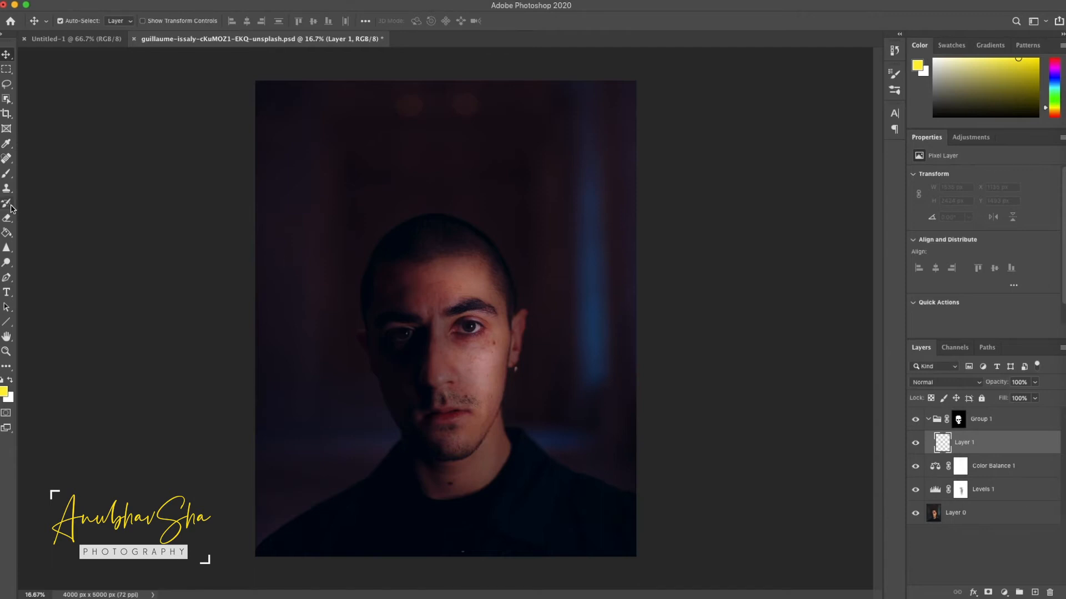
{"action": "key", "text": "b"}
{"action": "mouse_move", "coordinate": [467, 433]}
{"action": "left_mouse_down"}
{"action": "mouse_move", "coordinate": [500, 278]}
{"action": "mouse_move", "coordinate": [483, 245]}
{"action": "mouse_move", "coordinate": [519, 257]}
{"action": "mouse_move", "coordinate": [480, 238]}
{"action": "mouse_move", "coordinate": [540, 409]}
{"action": "mouse_move", "coordinate": [535, 207]}
{"action": "mouse_move", "coordinate": [518, 350]}
{"action": "mouse_move", "coordinate": [434, 431]}
{"action": "left_mouse_up"}
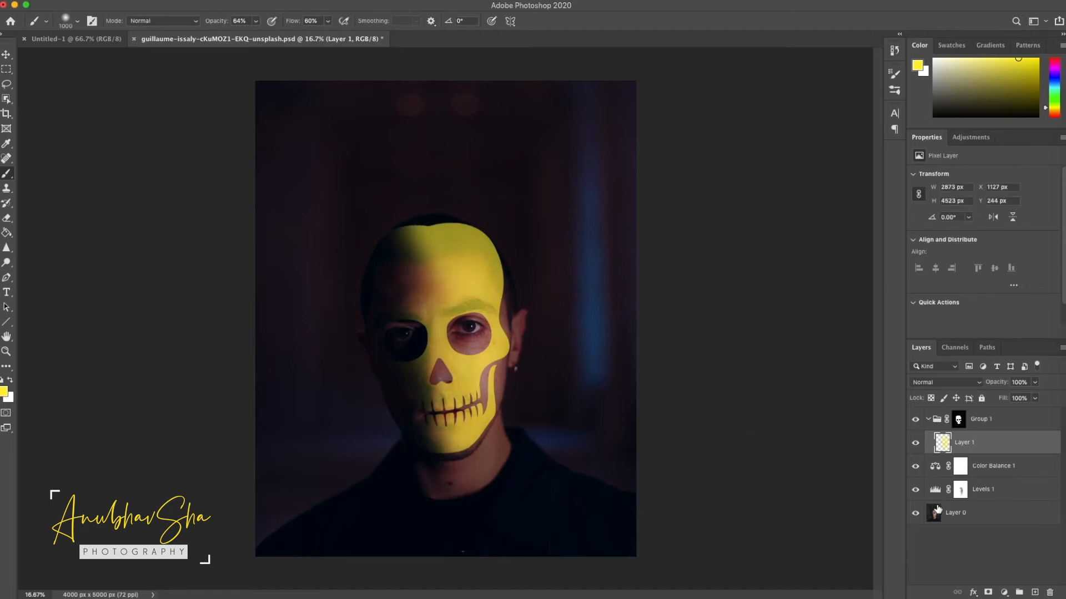
Invert the Group 1 layer mask and reselect Layer 1
{"action": "left_click", "coordinate": [959, 421]}
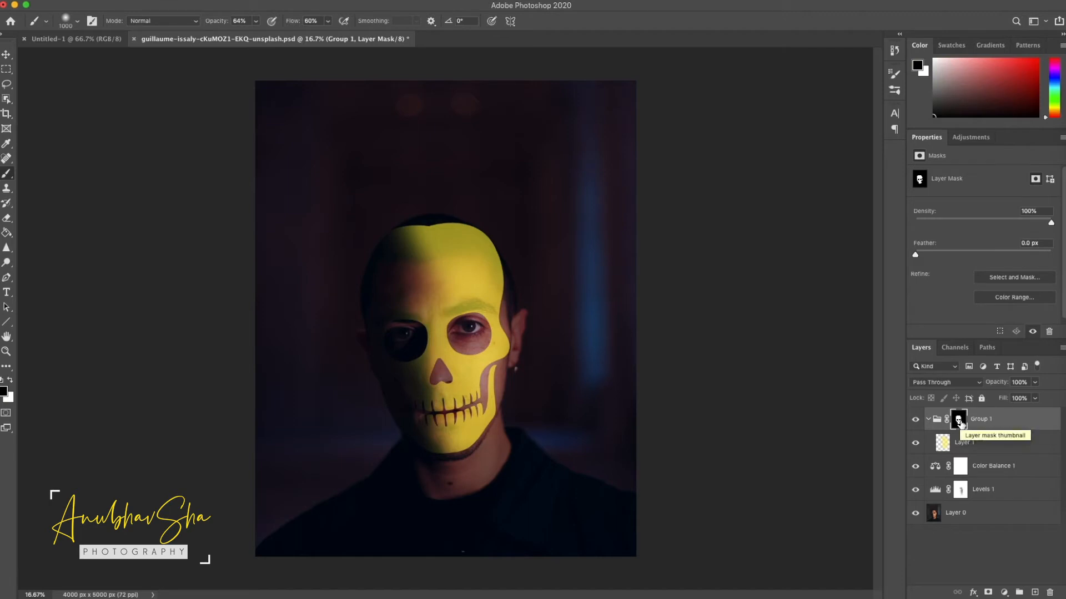
{"action": "key", "text": "ctrl+i"}
{"action": "left_click", "coordinate": [961, 444]}
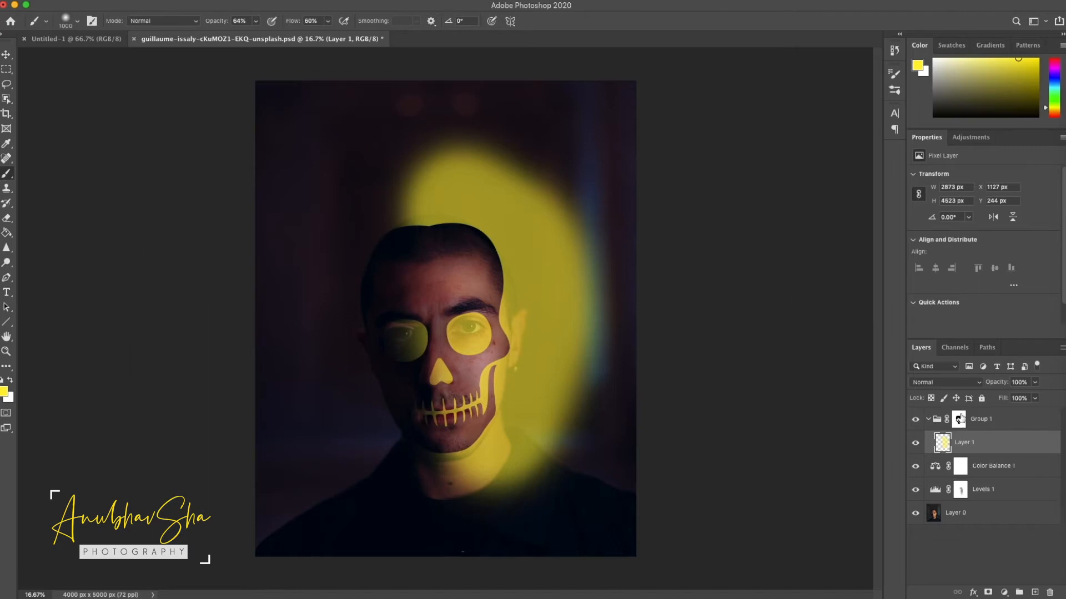
Shrink and reposition the yellow paint on Layer 1 so it sits close around the lit side of the head
{"action": "key", "text": "ctrl+t"}
{"action": "left_click_drag", "start_coordinate": [636, 104], "coordinate": [583, 187]}
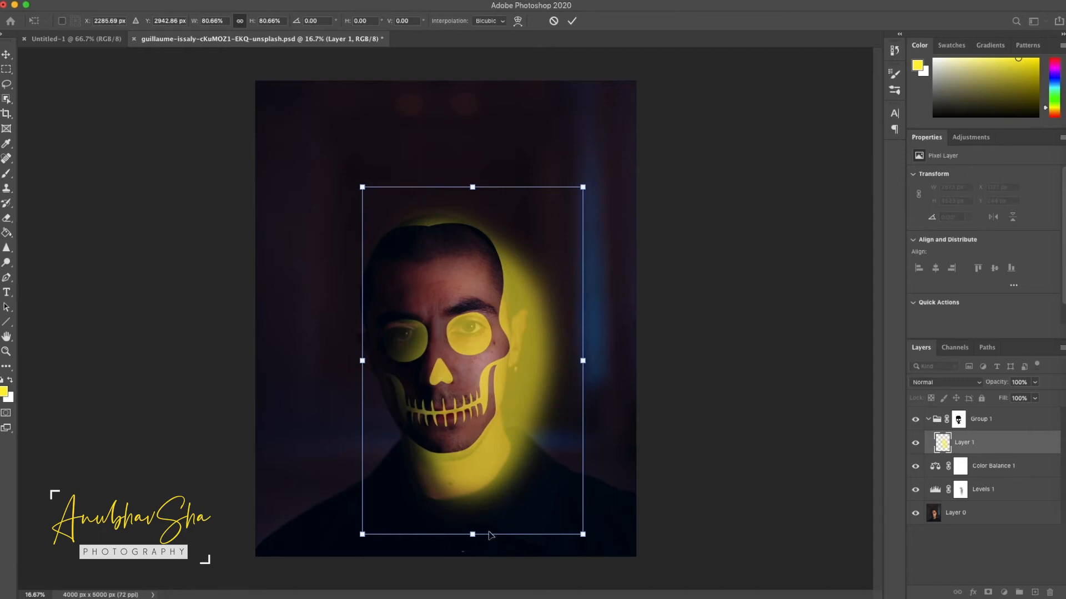
{"action": "left_click_drag", "start_coordinate": [471, 536], "coordinate": [480, 496]}
{"action": "left_click_drag", "start_coordinate": [570, 342], "coordinate": [555, 344]}
{"action": "left_click_drag", "start_coordinate": [374, 343], "coordinate": [386, 344]}
{"action": "left_click_drag", "start_coordinate": [529, 359], "coordinate": [519, 357]}
{"action": "left_click", "coordinate": [131, 354]}
Dab more yellow at 89% brush opacity over the lit eye socket, the jaw and the lit side of the head
{"action": "left_click", "coordinate": [471, 335]}
{"action": "left_click", "coordinate": [472, 335]}
{"action": "left_click", "coordinate": [498, 328]}
{"action": "left_click", "coordinate": [496, 421]}
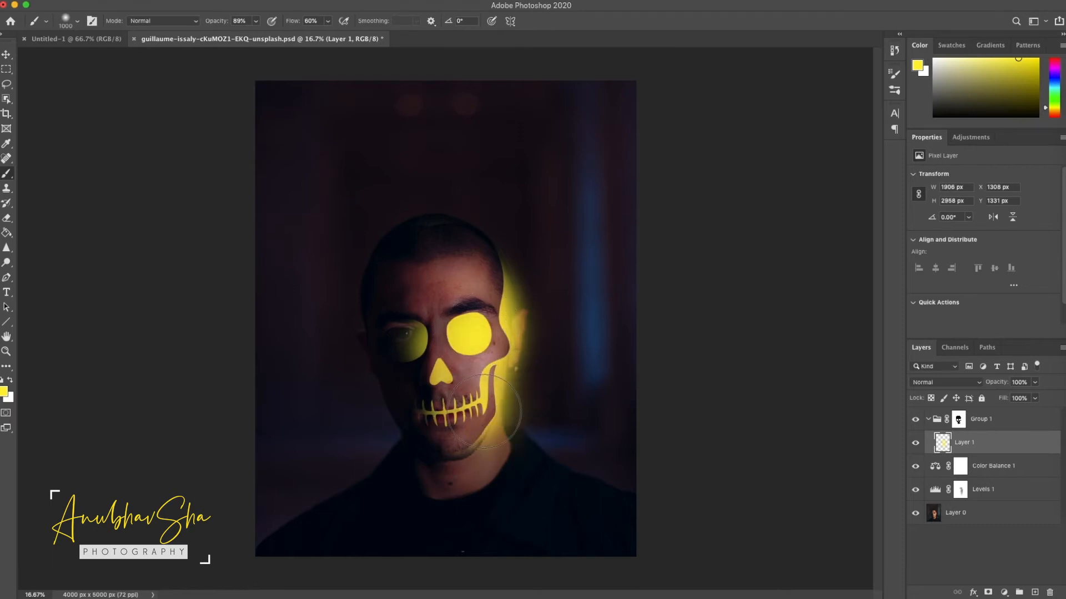
{"action": "left_click", "coordinate": [494, 250]}
Add a layer mask to Layer 1 and paint black over the yellow along the shadowed side of the head and jaw
{"action": "double_click", "coordinate": [994, 449]}
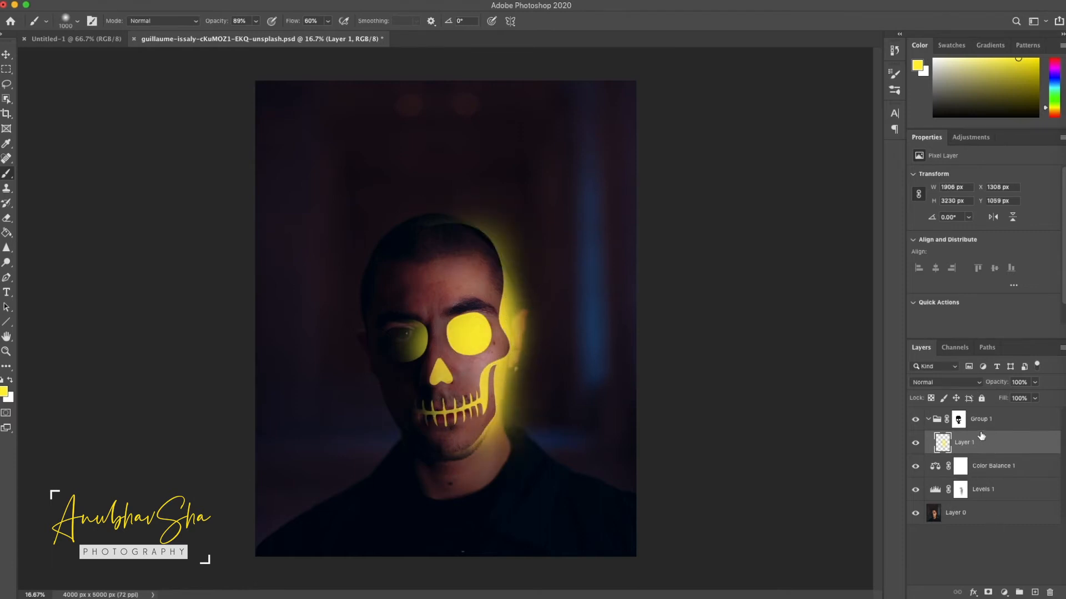
{"action": "left_click", "coordinate": [988, 593]}
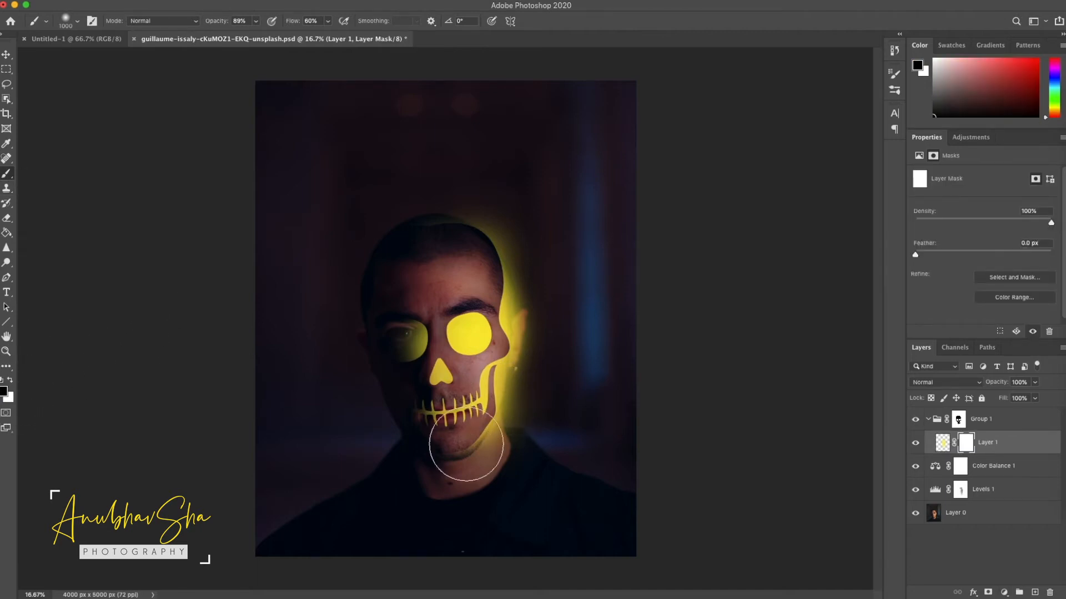
{"action": "mouse_move", "coordinate": [382, 452]}
{"action": "left_mouse_down"}
{"action": "mouse_move", "coordinate": [341, 400]}
{"action": "mouse_move", "coordinate": [364, 381]}
{"action": "mouse_move", "coordinate": [344, 276]}
{"action": "left_mouse_up"}
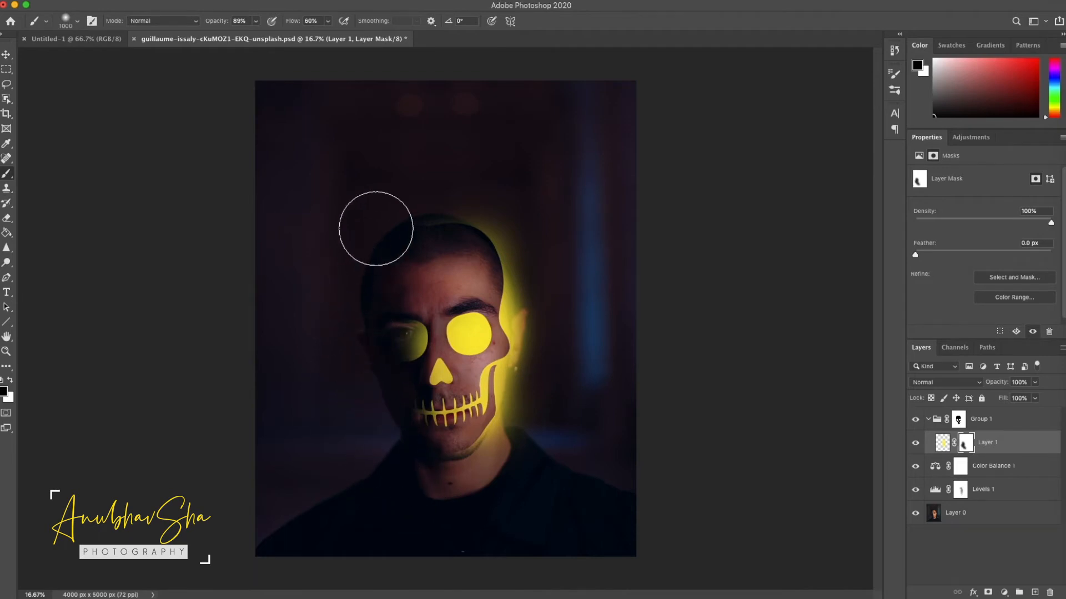
{"action": "left_click_drag", "start_coordinate": [427, 209], "coordinate": [395, 211]}
{"action": "mouse_move", "coordinate": [363, 490]}
{"action": "left_mouse_down"}
{"action": "mouse_move", "coordinate": [398, 448]}
{"action": "mouse_move", "coordinate": [390, 428]}
{"action": "left_mouse_up"}
Set the brush to 96% opacity and 500 px and mask the remaining yellow along the shadowed side of the face
{"action": "left_click", "coordinate": [255, 21]}
{"action": "left_click_drag", "start_coordinate": [260, 34], "coordinate": [267, 34]}
{"action": "key", "text": "bracketleft"}
{"action": "key", "text": "bracketleft"}
{"action": "key", "text": "bracketleft"}
{"action": "key", "text": "bracketleft"}
{"action": "key", "text": "bracketleft"}
{"action": "mouse_move", "coordinate": [388, 455]}
{"action": "left_mouse_down"}
{"action": "mouse_move", "coordinate": [364, 326]}
{"action": "mouse_move", "coordinate": [370, 238]}
{"action": "left_mouse_up"}
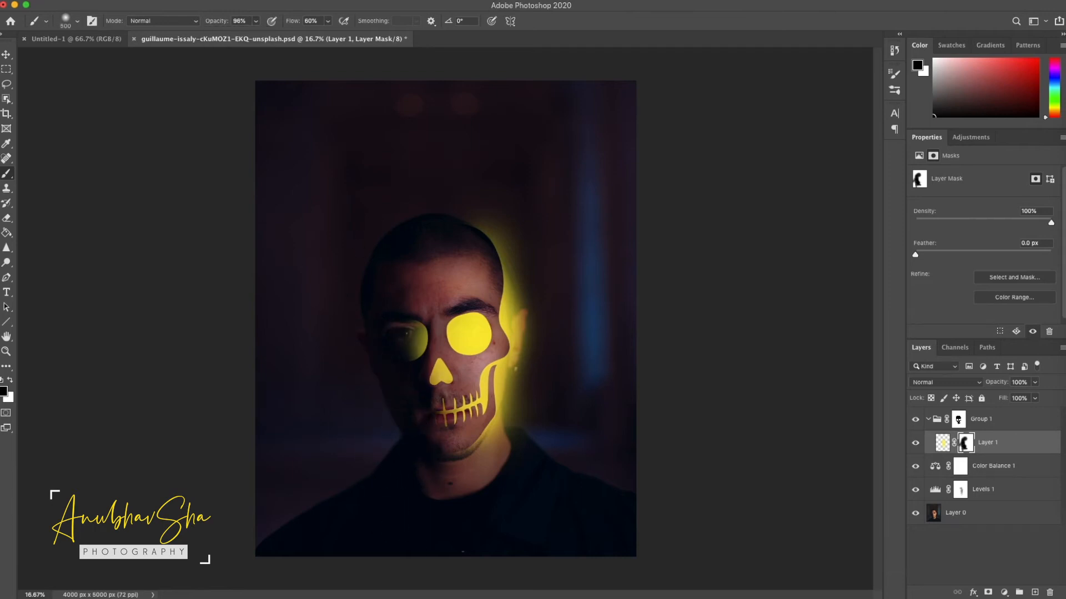
Add a new empty layer and move it above Group 1, outside the group
{"action": "left_click", "coordinate": [1017, 426]}
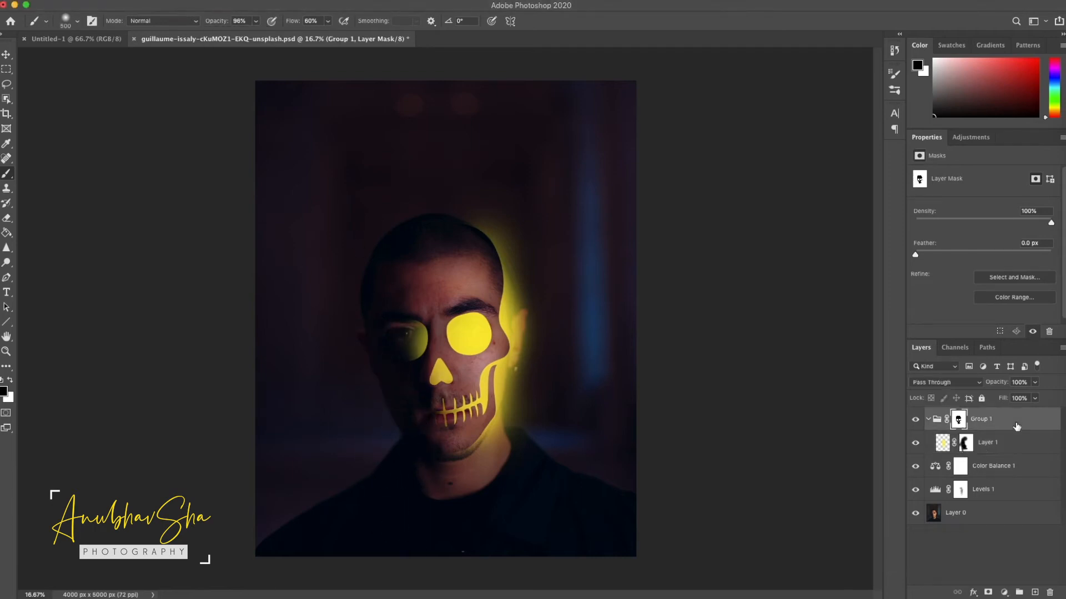
{"action": "left_click", "coordinate": [1035, 593]}
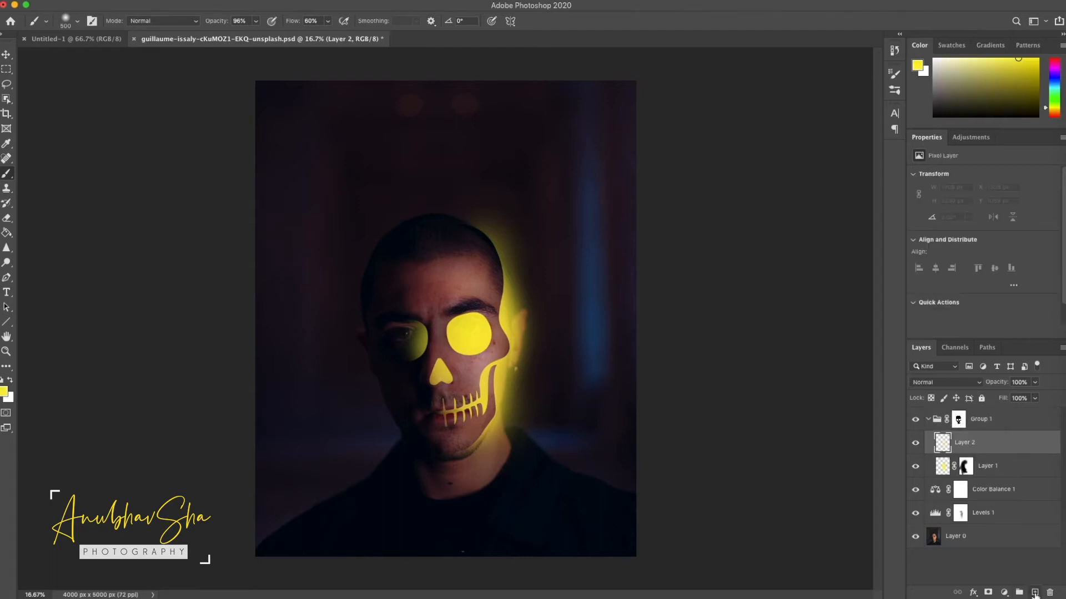
{"action": "mouse_move", "coordinate": [993, 449]}
{"action": "left_mouse_down"}
{"action": "mouse_move", "coordinate": [990, 558]}
{"action": "mouse_move", "coordinate": [977, 411]}
{"action": "left_mouse_up"}
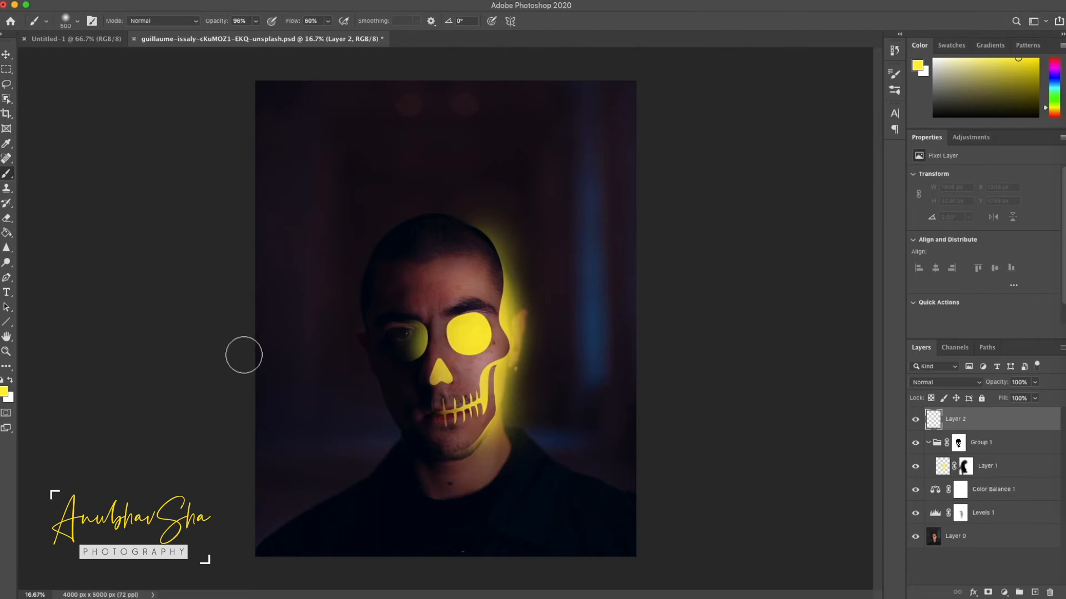
Enlarge the brush to 1300 px and set its opacity to 56%
{"action": "key", "text": "bracketright"}
{"action": "key", "text": "bracketright"}
{"action": "key", "text": "bracketright"}
{"action": "key", "text": "bracketright"}
{"action": "key", "text": "bracketright"}
{"action": "key", "text": "bracketright"}
{"action": "key", "text": "bracketright"}
{"action": "key", "text": "bracketright"}
{"action": "left_click", "coordinate": [256, 21]}
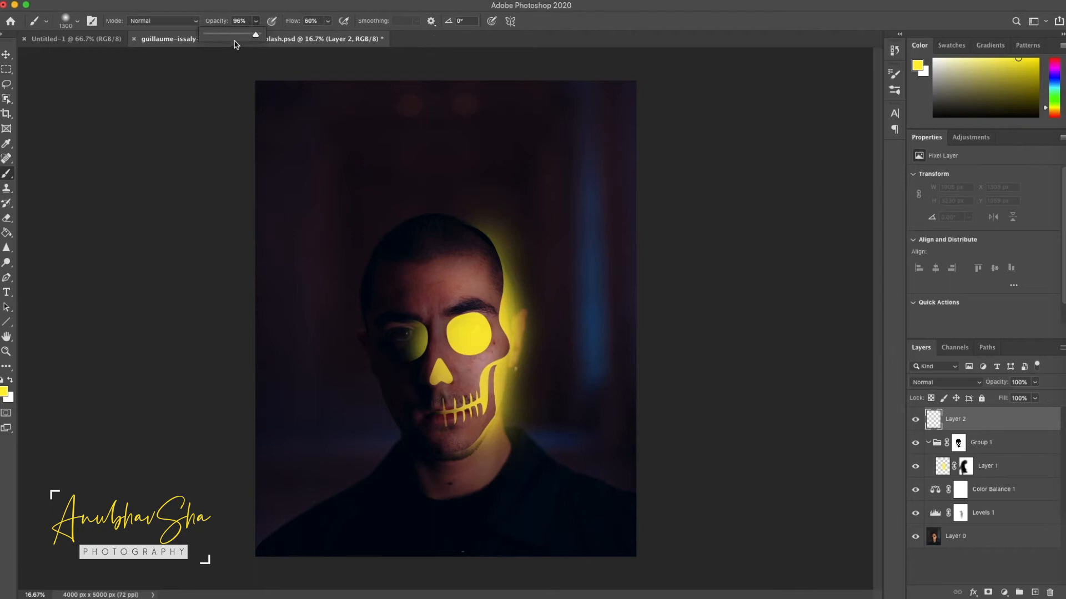
{"action": "left_click", "coordinate": [584, 32]}
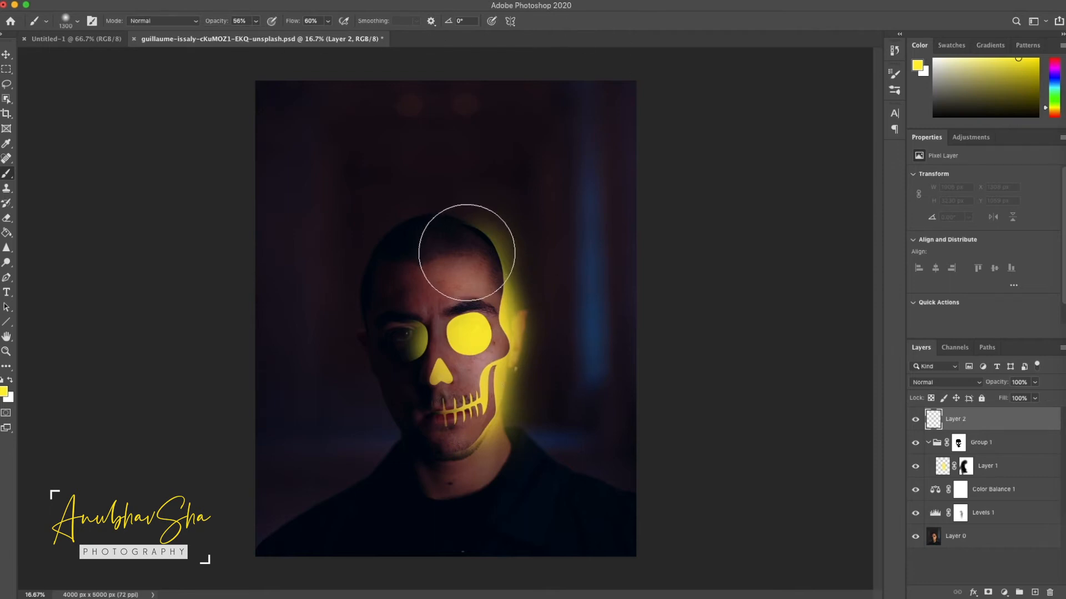
Paint a soft yellow glow on Layer 2 over the forehead, cheek and neck and around the glowing side of the head
{"action": "left_click_drag", "start_coordinate": [466, 251], "coordinate": [491, 322]}
{"action": "left_click", "coordinate": [490, 354]}
{"action": "left_click", "coordinate": [483, 452]}
{"action": "left_click", "coordinate": [483, 305]}
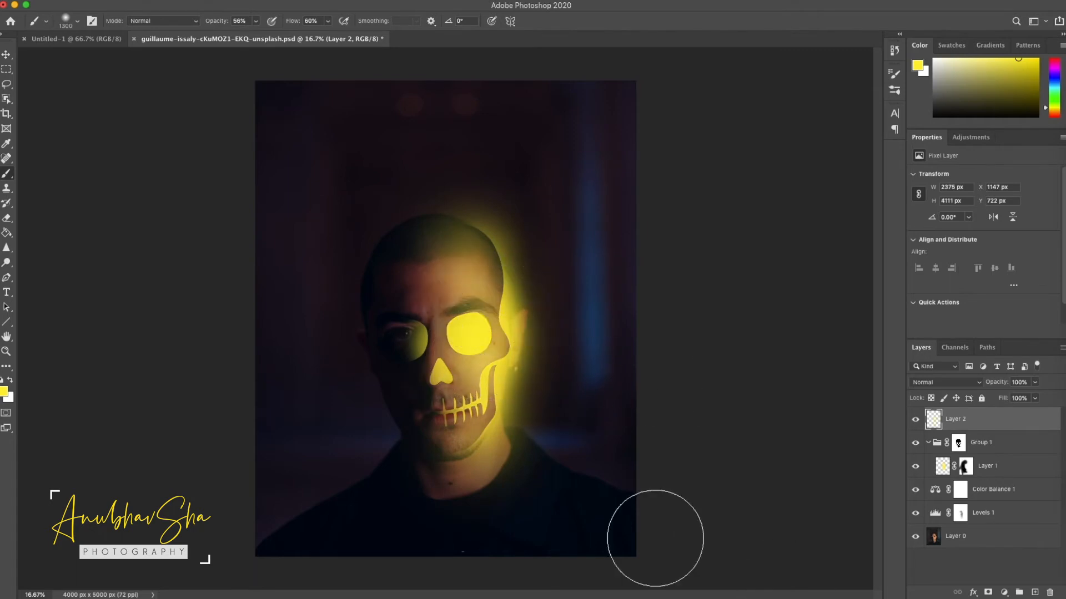
{"action": "left_click", "coordinate": [518, 335]}
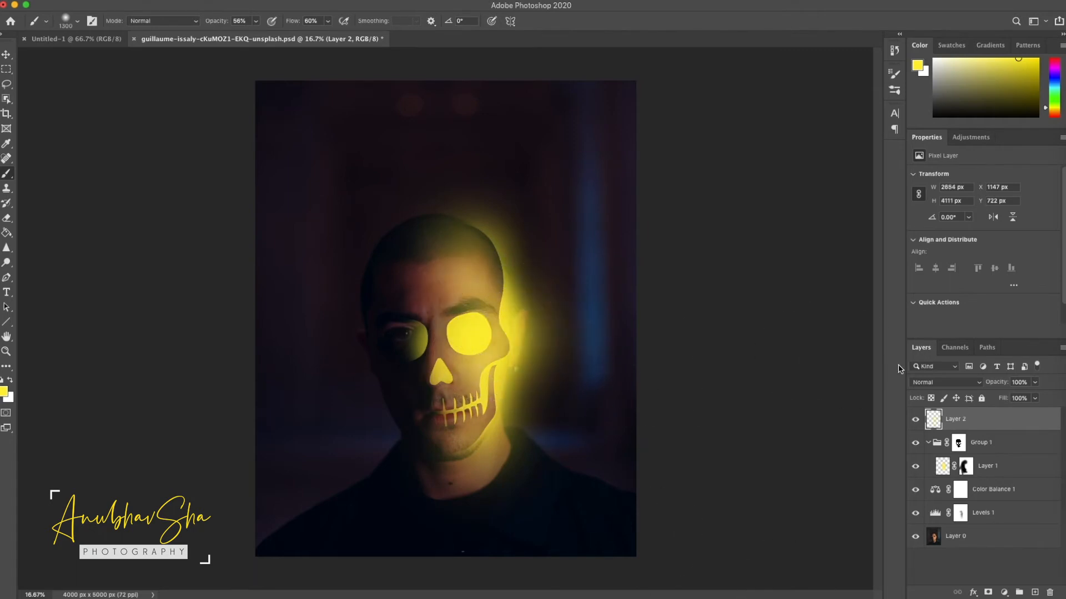
Set Layer 2's blend mode to Screen and its opacity to 56%
{"action": "left_click", "coordinate": [942, 383]}
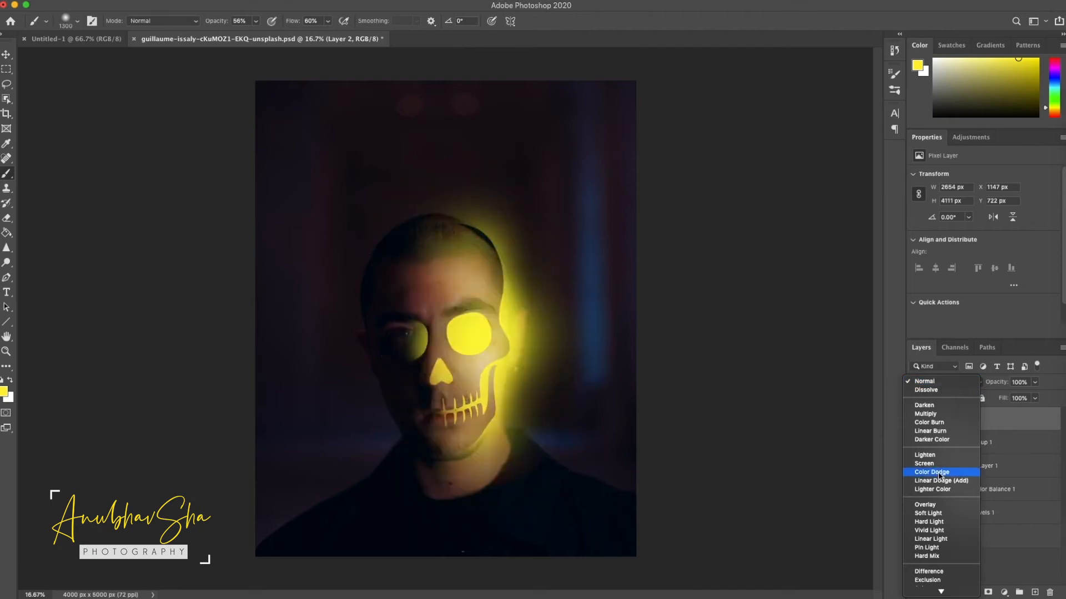
{"action": "left_click", "coordinate": [939, 464]}
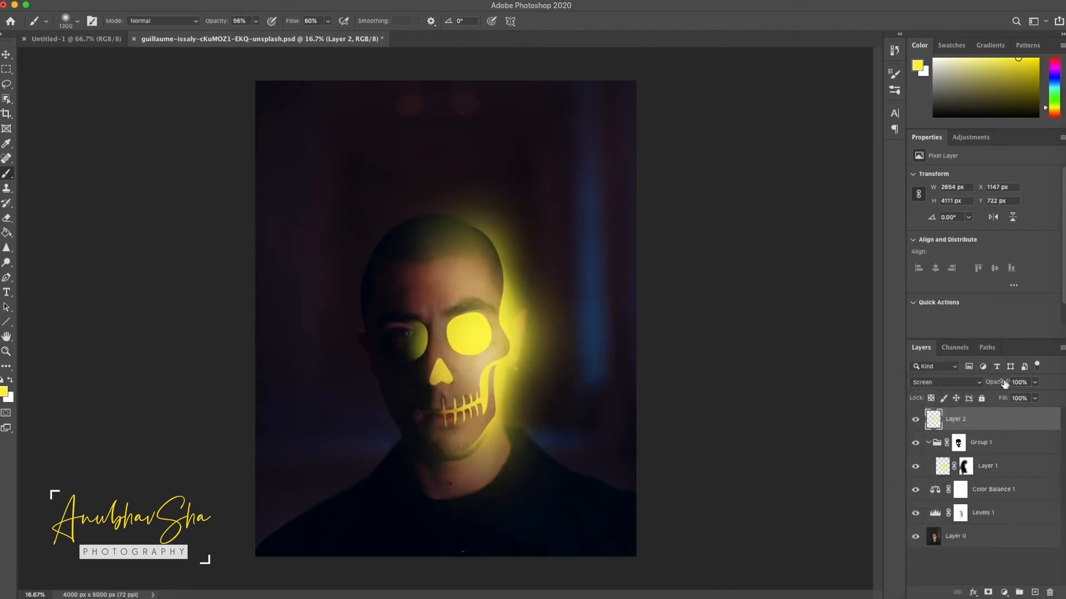
{"action": "mouse_move", "coordinate": [1004, 385]}
{"action": "left_mouse_down"}
{"action": "mouse_move", "coordinate": [990, 387]}
{"action": "mouse_move", "coordinate": [1022, 387]}
{"action": "left_mouse_up"}
Add a new top layer and paint a broad, darker yellow glow beside the head down to the shoulder
{"action": "left_click", "coordinate": [1036, 563]}
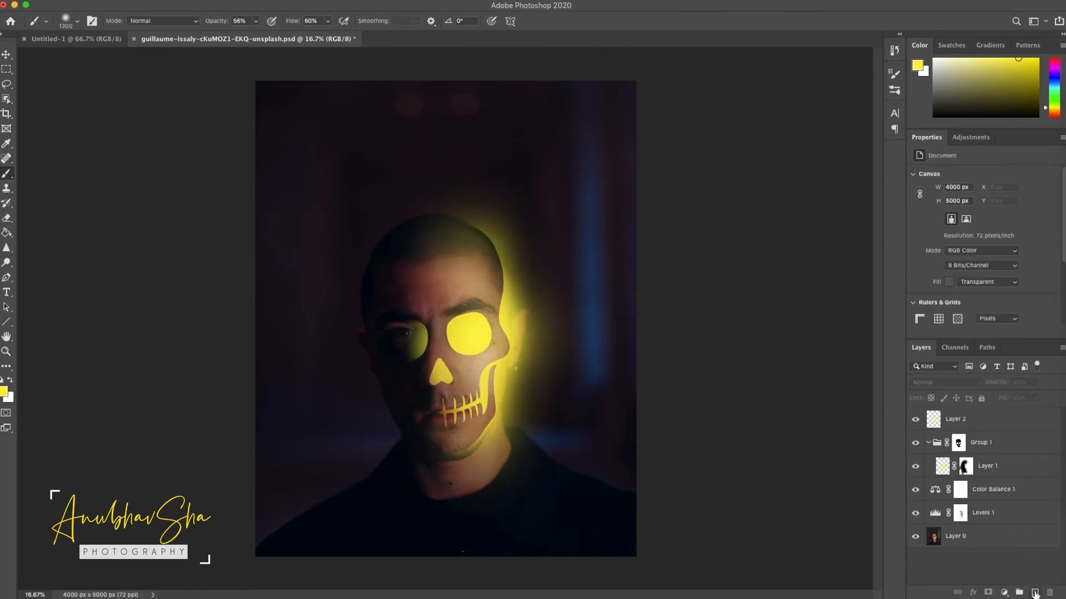
{"action": "left_click", "coordinate": [1034, 592]}
{"action": "left_click", "coordinate": [3, 393]}
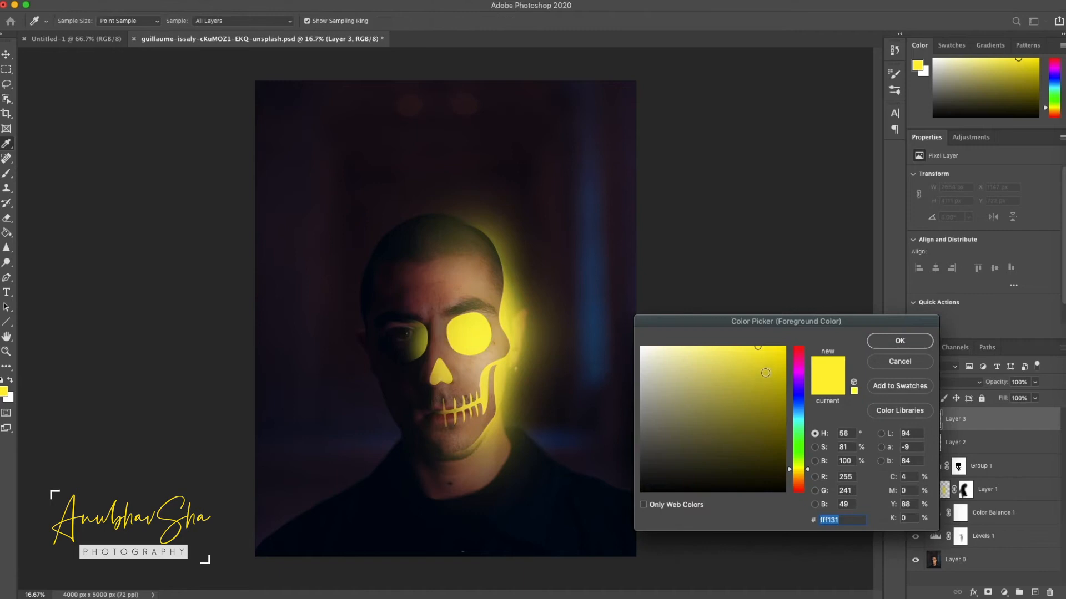
{"action": "left_click", "coordinate": [768, 380]}
{"action": "left_click", "coordinate": [897, 344]}
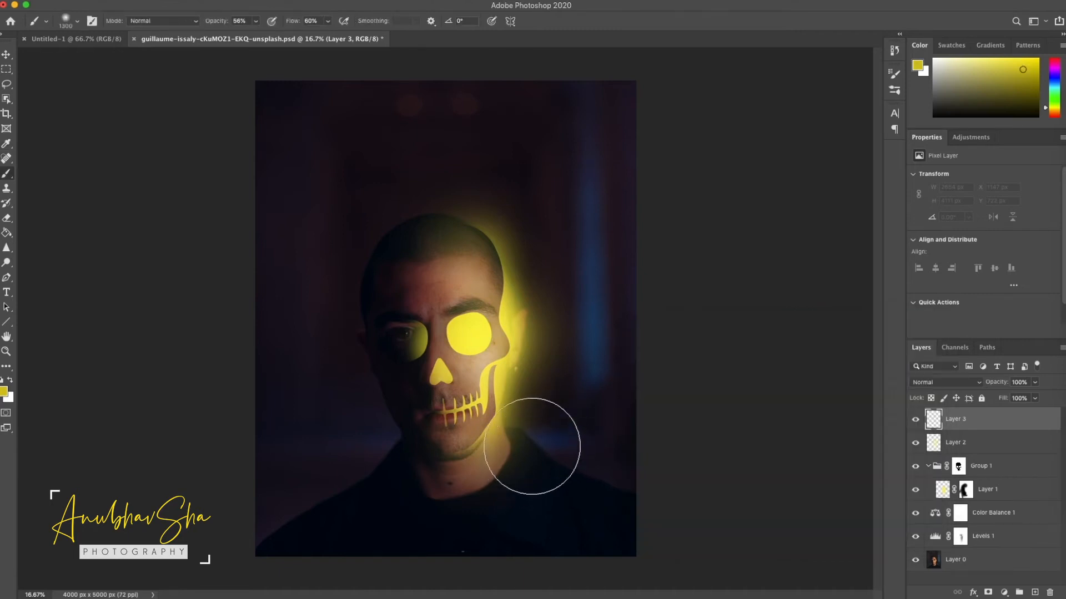
{"action": "left_click", "coordinate": [533, 459]}
Set Layer 3's blend mode to Overlay and its opacity to 37%
{"action": "left_click", "coordinate": [945, 383]}
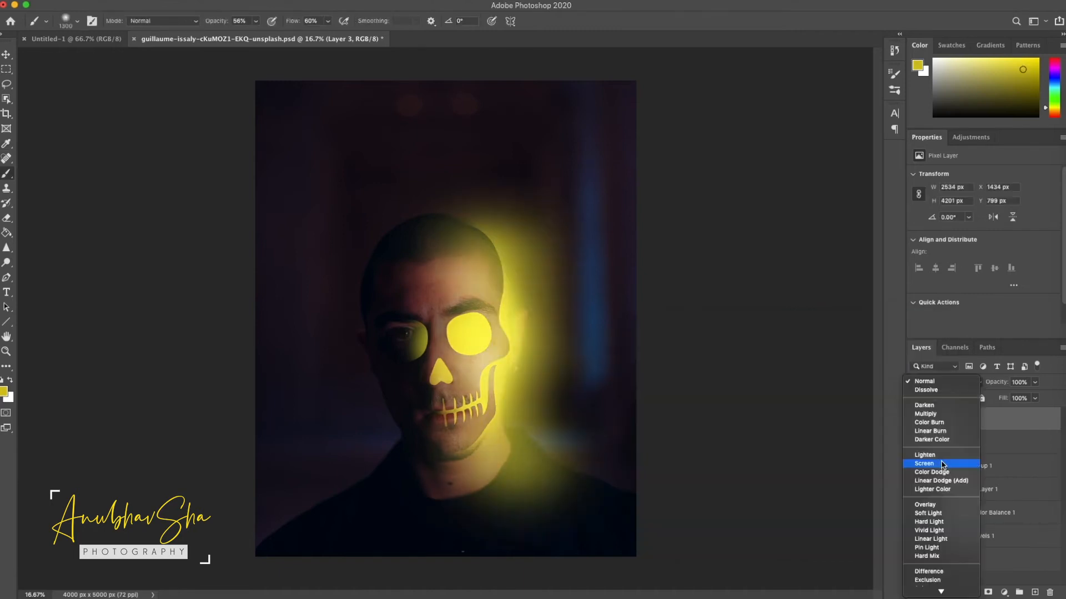
{"action": "left_click", "coordinate": [925, 505]}
{"action": "left_click_drag", "start_coordinate": [1002, 383], "coordinate": [990, 387]}
Reduce the brush to a small tip sized for detail in the iris of the shadowed eye
{"action": "key", "text": "alt+bracketleft"}
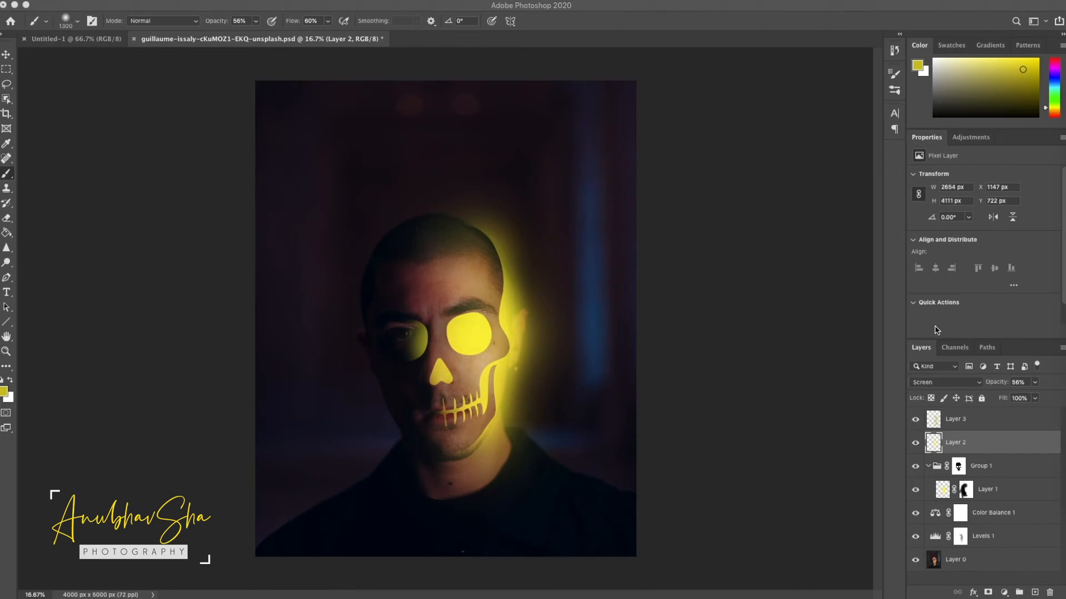
{"action": "key", "text": "super+equal"}
{"action": "key", "text": "super+equal"}
{"action": "key", "text": "super+equal"}
{"action": "key", "text": "super+equal"}
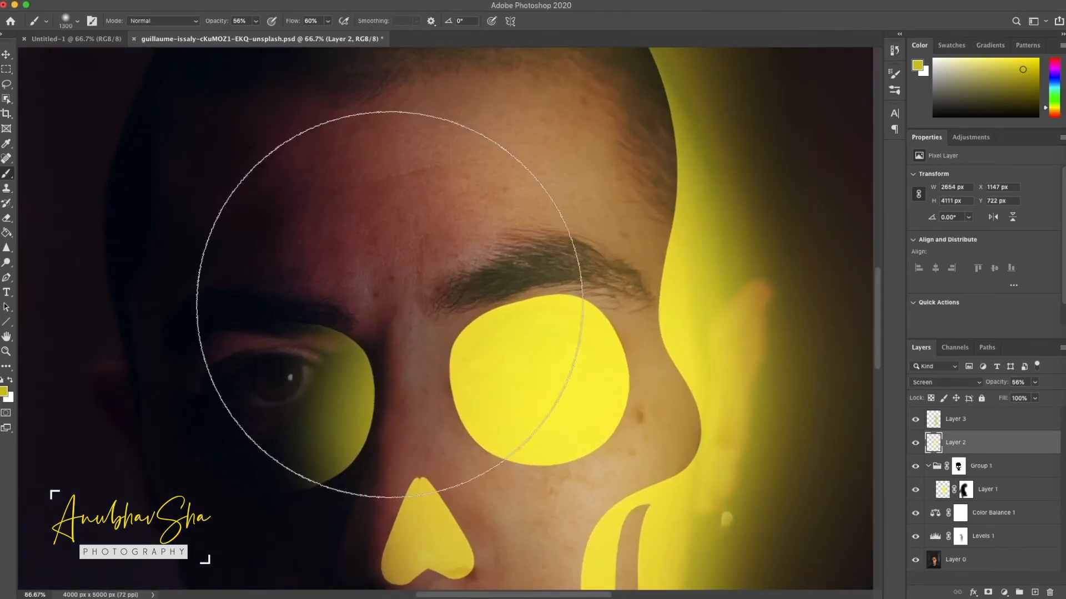
{"action": "scroll", "coordinate": [389, 304], "scroll_direction": "down", "scroll_amount": 5}
{"action": "scroll", "coordinate": [388, 304], "scroll_direction": "left", "scroll_amount": 4}
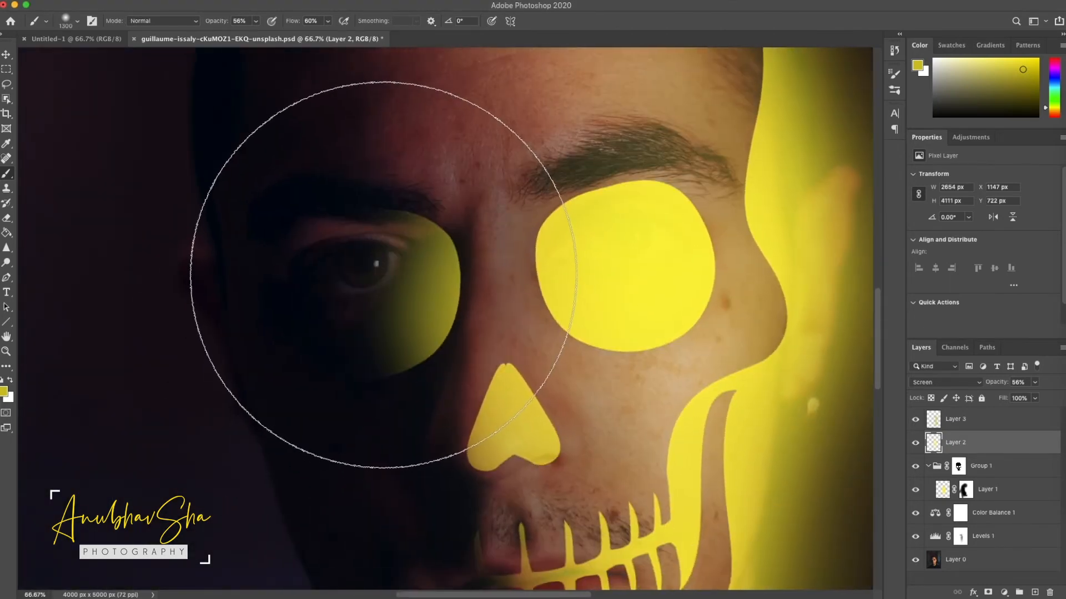
{"action": "key", "text": "bracketleft"}
{"action": "key", "text": "bracketleft"}
{"action": "key", "text": "bracketleft"}
{"action": "key", "text": "bracketleft"}
{"action": "key", "text": "bracketleft"}
{"action": "key", "text": "bracketleft"}
{"action": "key", "text": "bracketleft"}
{"action": "key", "text": "bracketleft"}
{"action": "key", "text": "bracketleft"}
{"action": "key", "text": "bracketleft"}
{"action": "key", "text": "bracketleft"}
{"action": "key", "text": "bracketleft"}
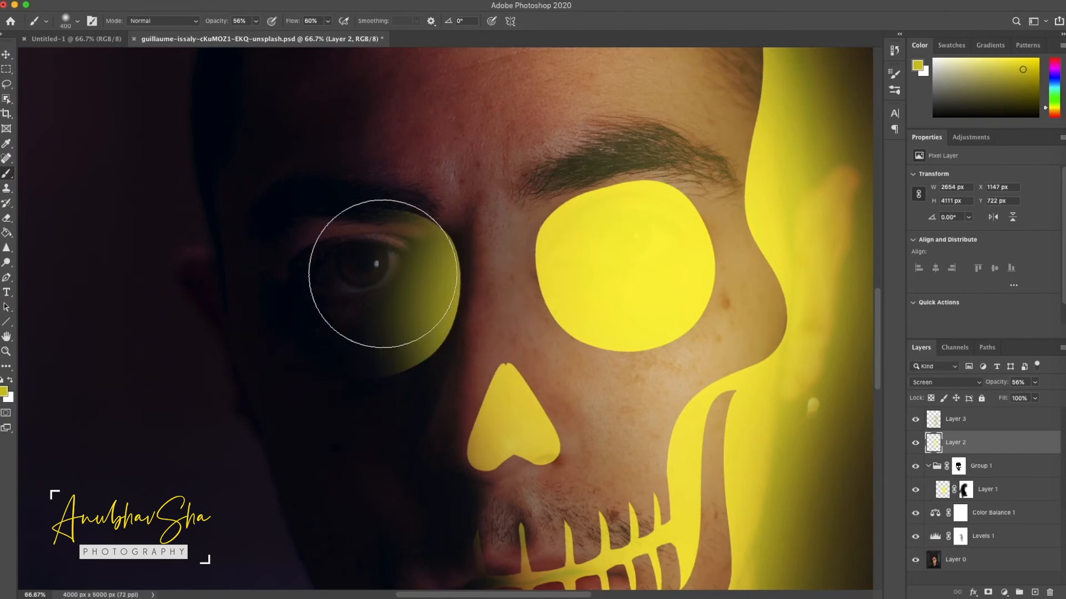
{"action": "key", "text": "bracketleft"}
{"action": "key", "text": "bracketleft"}
{"action": "key", "text": "bracketleft"}
{"action": "key", "text": "bracketleft"}
{"action": "key", "text": "bracketleft"}
{"action": "key", "text": "bracketleft"}
{"action": "key", "text": "bracketleft"}
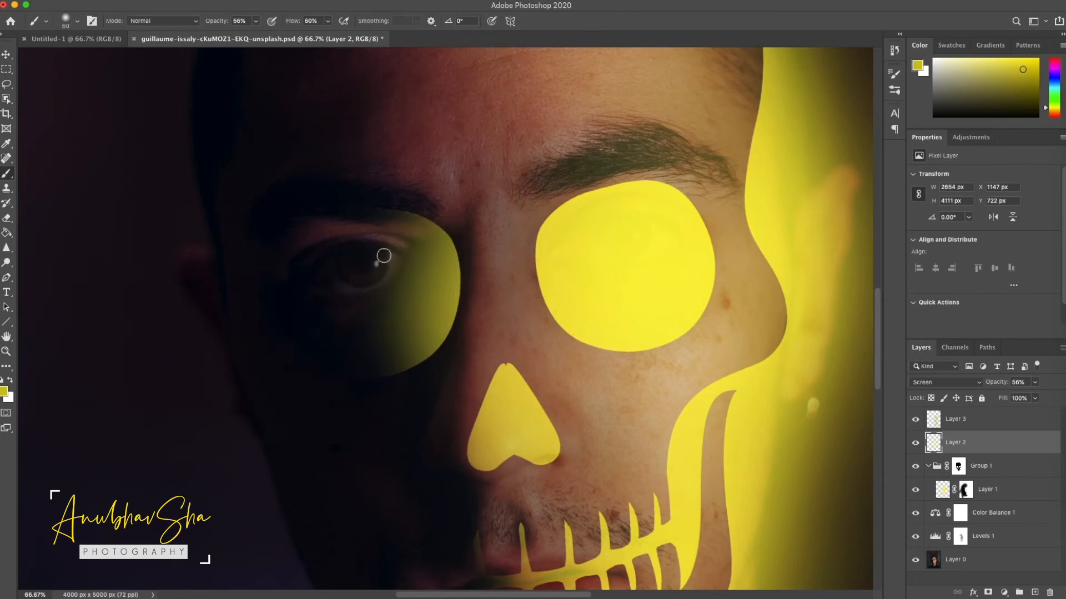
On a new layer, paint a bright yellow crescent on the shadowed eye's iris at 100% brush opacity and set the layer to Overlay
{"action": "left_click", "coordinate": [4, 393]}
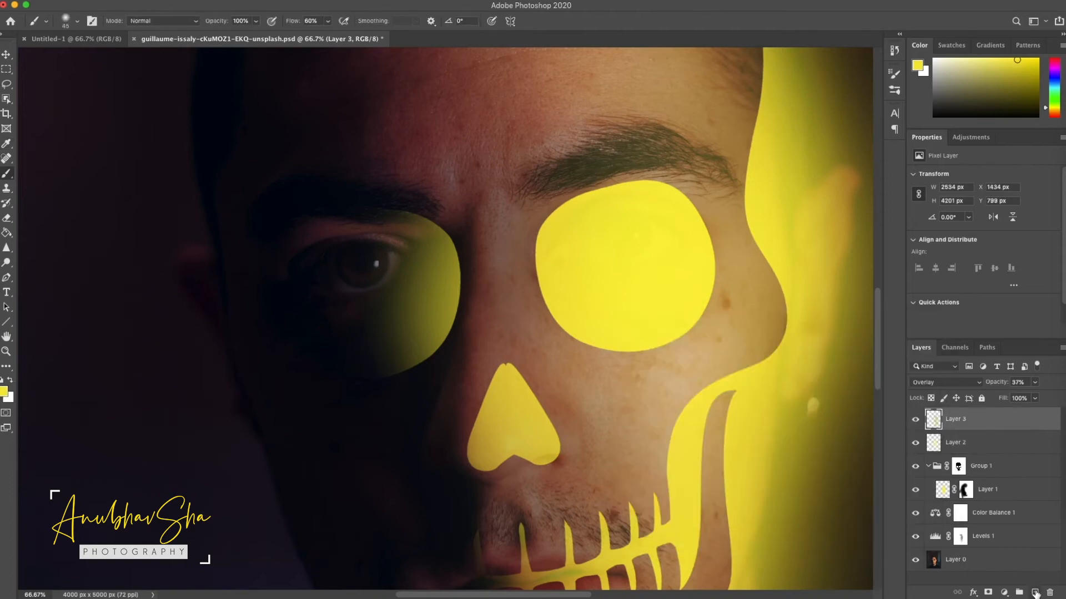
{"action": "left_click", "coordinate": [1034, 592]}
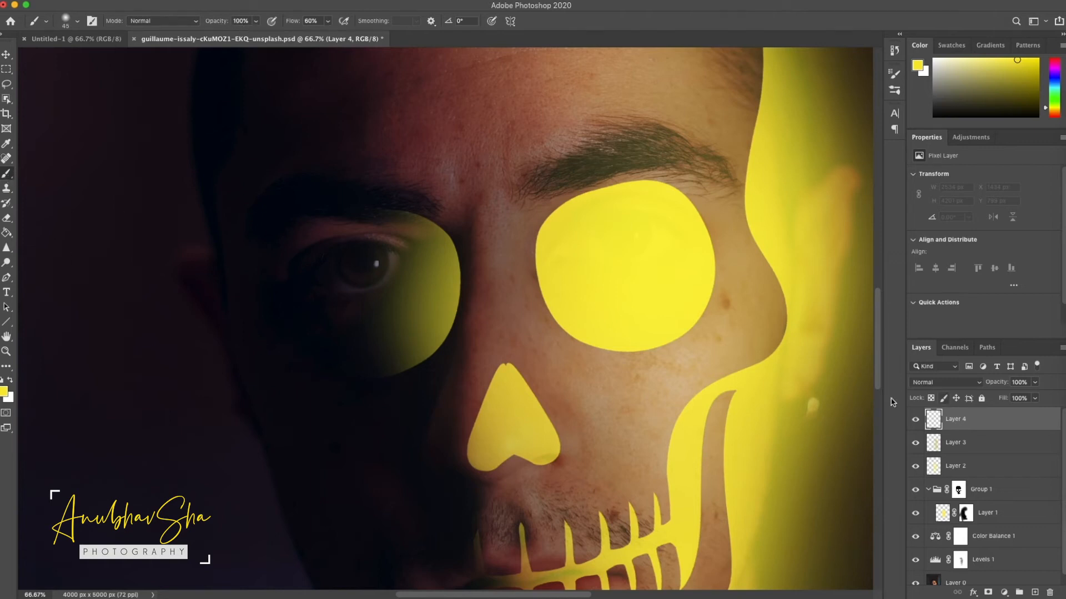
{"action": "left_click_drag", "start_coordinate": [376, 250], "coordinate": [369, 276]}
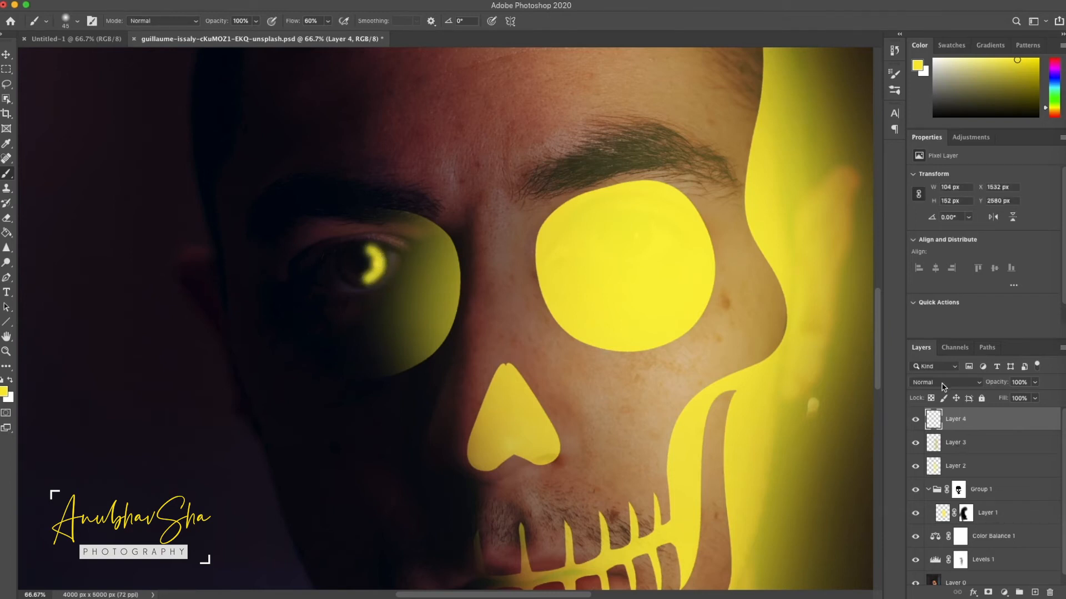
{"action": "left_click", "coordinate": [944, 383]}
{"action": "left_click", "coordinate": [932, 444]}
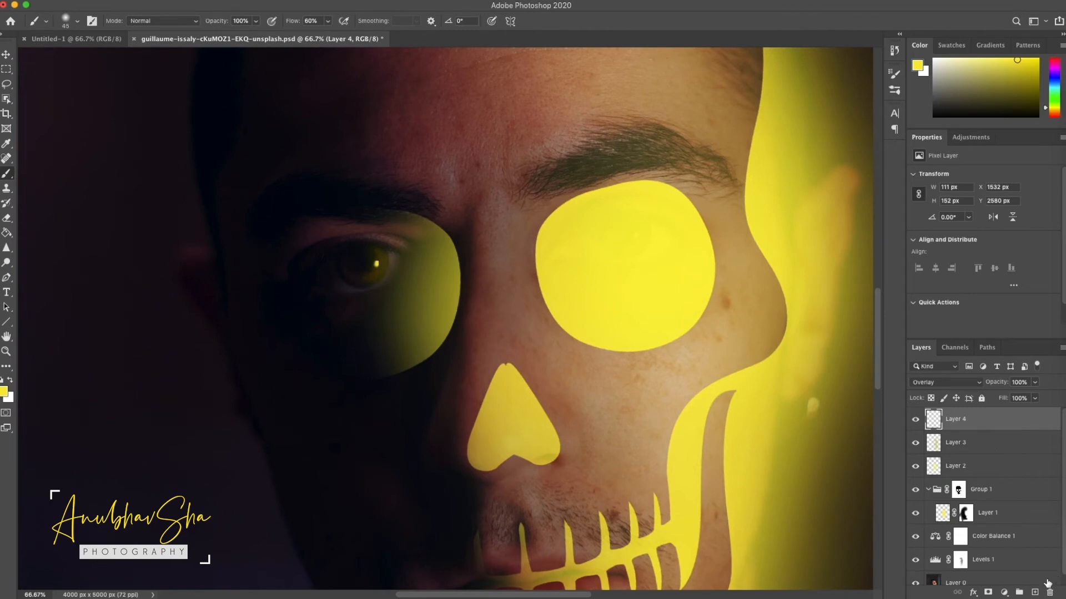
Add another new layer and paint a second, smaller yellow crescent along the edge of the same iris
{"action": "left_click", "coordinate": [1035, 593]}
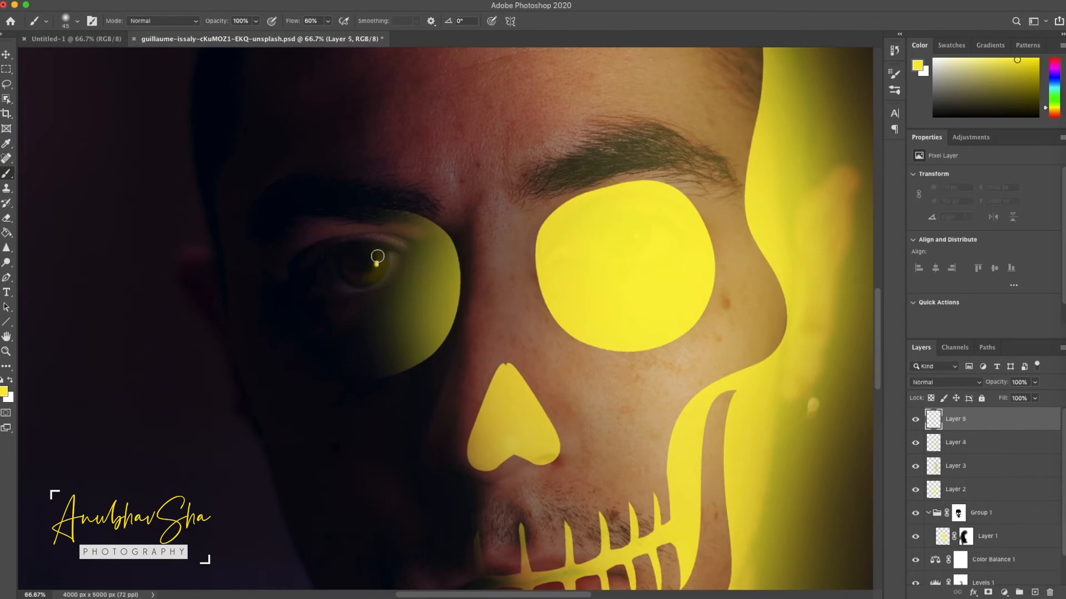
{"action": "left_click_drag", "start_coordinate": [381, 254], "coordinate": [368, 278]}
Set Layer 5 to Screen at 21% opacity and erase the upper end of its iris highlight
{"action": "left_click", "coordinate": [946, 383]}
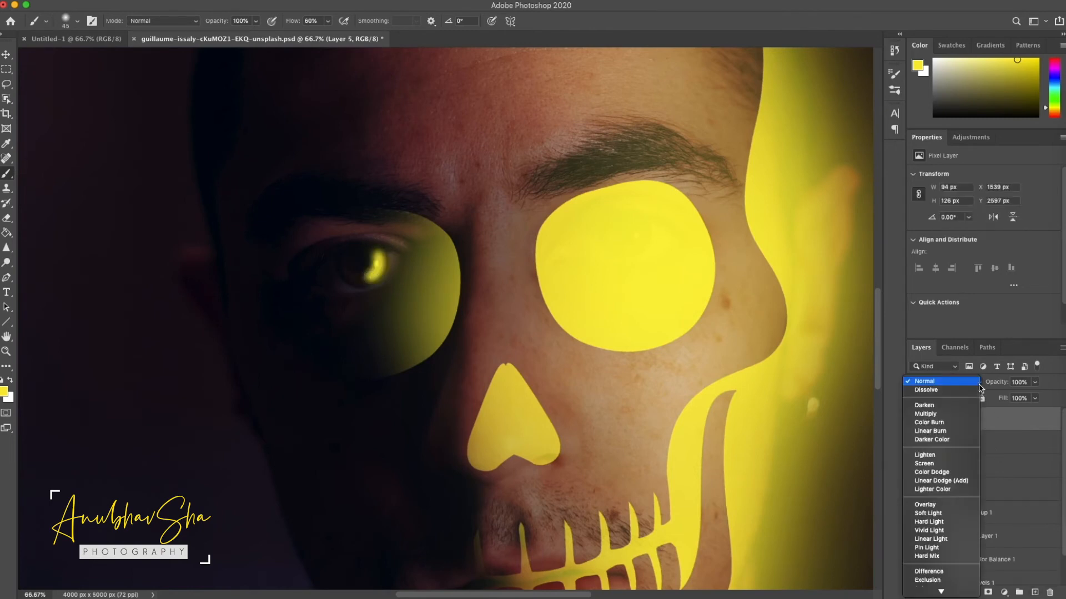
{"action": "left_click", "coordinate": [949, 465]}
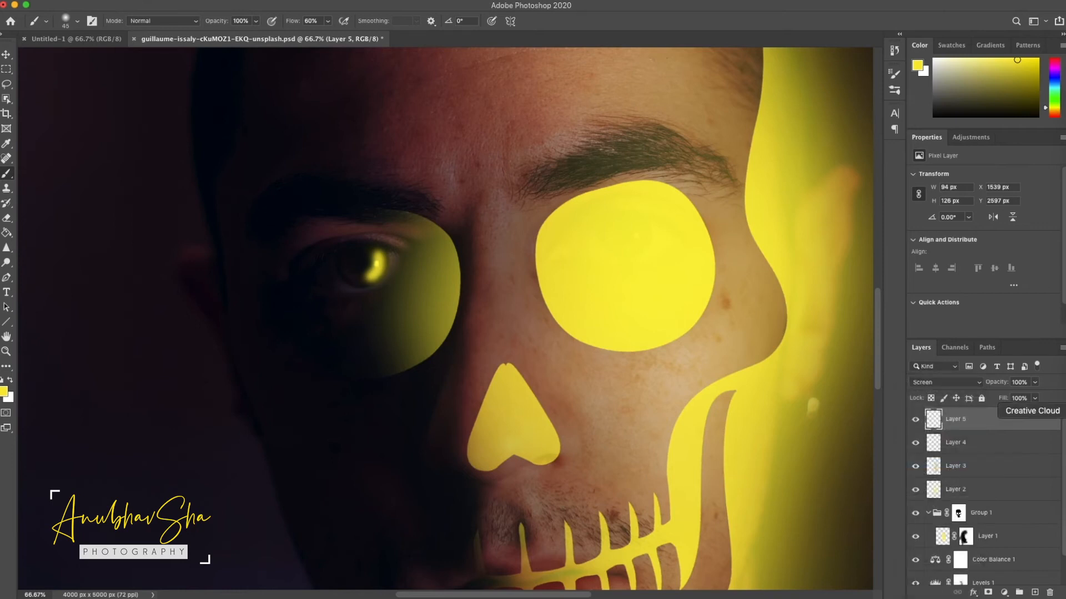
{"action": "left_click_drag", "start_coordinate": [1027, 380], "coordinate": [993, 386]}
{"action": "key", "text": "e"}
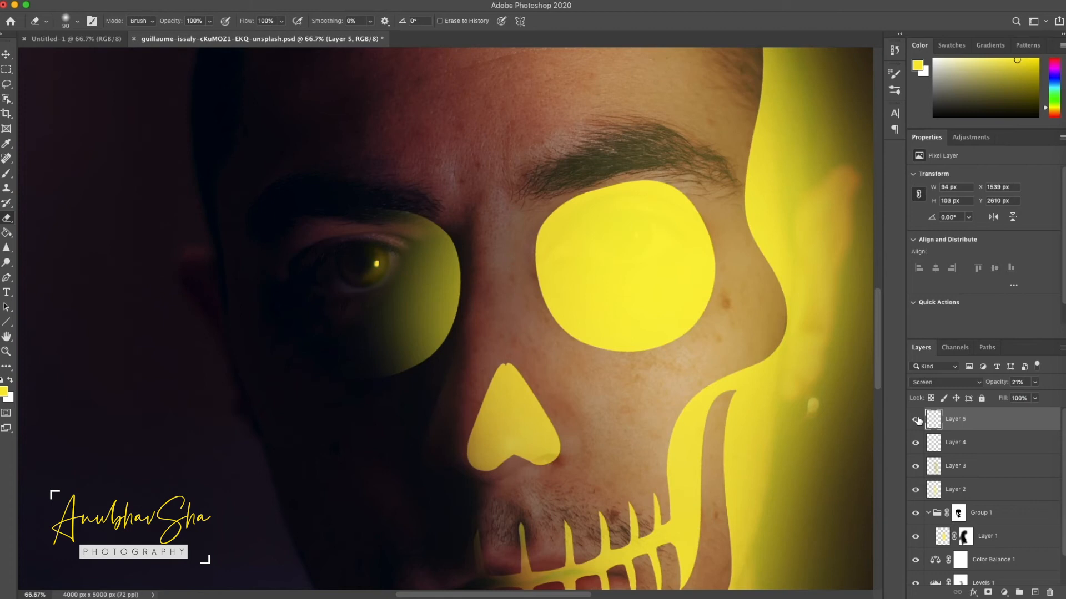
Group Layer 4 and Layer 5 and name the group "eye reflection"
{"action": "left_click", "coordinate": [981, 447], "text": "shift"}
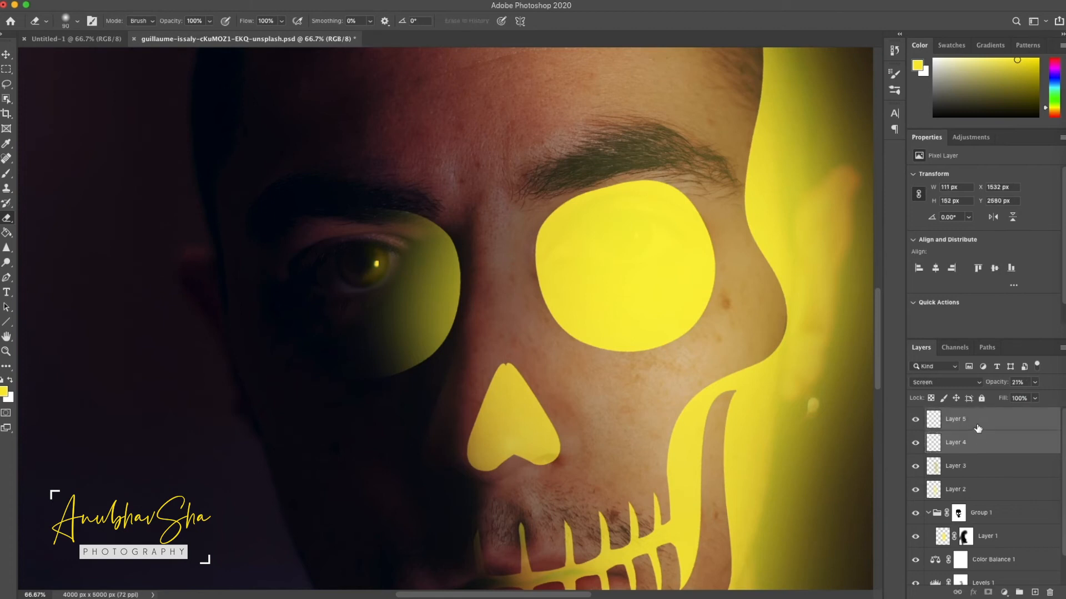
{"action": "key", "text": "super+g"}
{"action": "double_click", "coordinate": [958, 416]}
{"action": "type", "text": "eye reflection"}
{"action": "key", "text": "Return"}
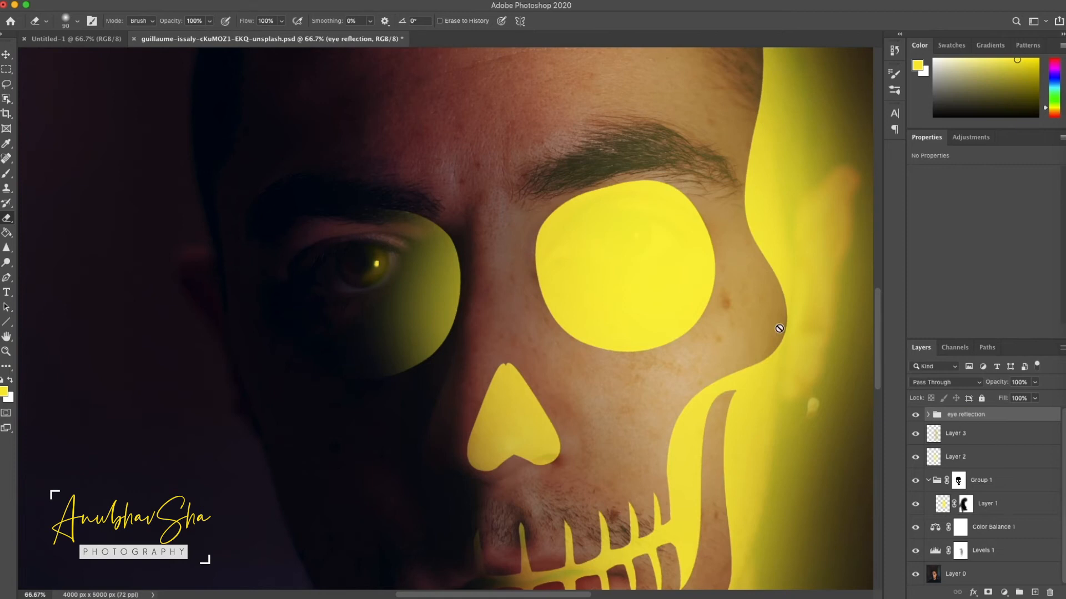
Add a Selective Color adjustment on top and shift the Yellows to a warmer orange with less cyan and more magenta
{"action": "key", "text": "super+0"}
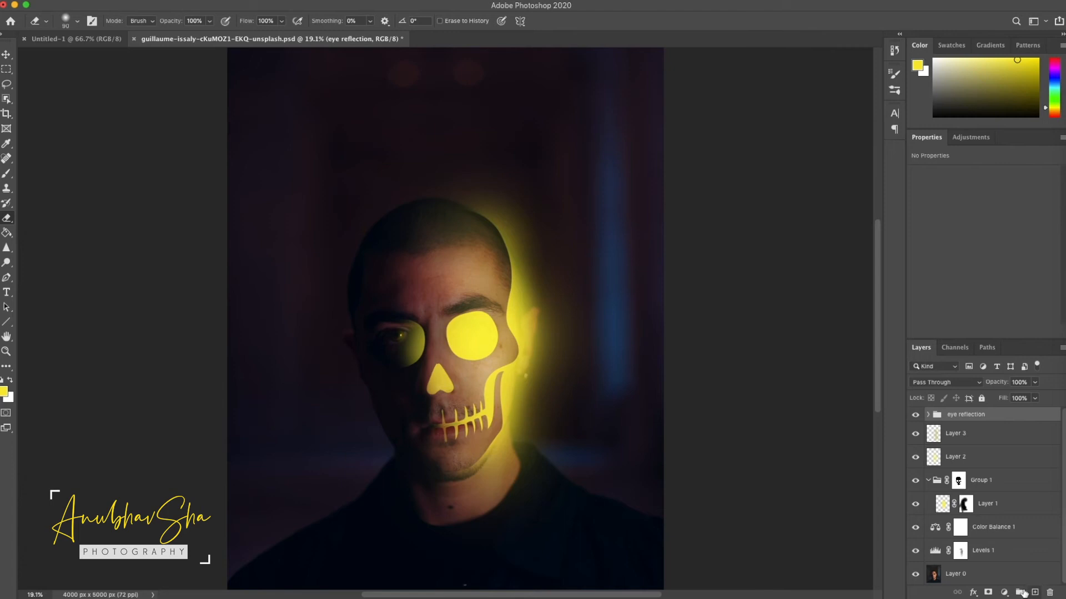
{"action": "left_click", "coordinate": [1004, 592]}
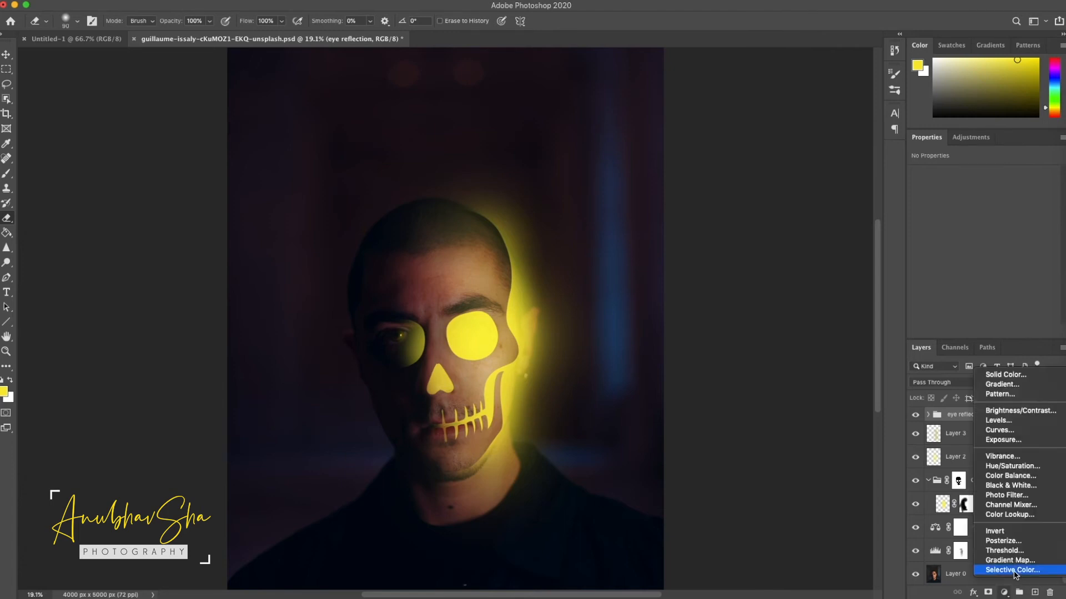
{"action": "left_click", "coordinate": [1013, 570]}
{"action": "left_click", "coordinate": [959, 189]}
{"action": "left_click", "coordinate": [959, 198]}
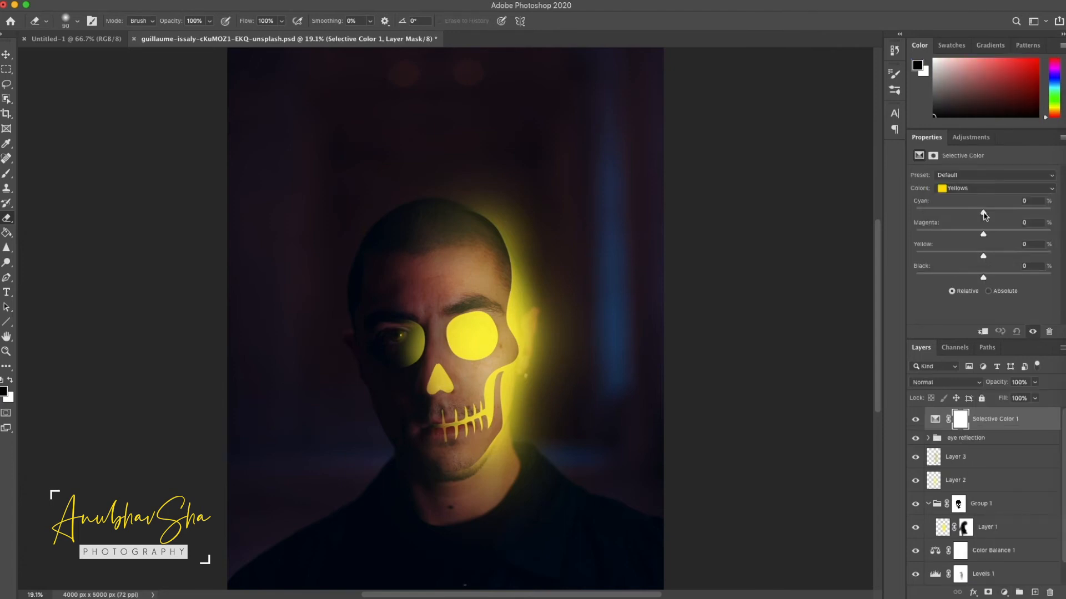
{"action": "left_click_drag", "start_coordinate": [983, 215], "coordinate": [926, 216]}
{"action": "left_click_drag", "start_coordinate": [982, 235], "coordinate": [1017, 235]}
{"action": "left_click_drag", "start_coordinate": [982, 256], "coordinate": [981, 278]}
{"action": "left_click_drag", "start_coordinate": [1001, 256], "coordinate": [1002, 234]}
{"action": "left_click_drag", "start_coordinate": [925, 213], "coordinate": [929, 213]}
Place the starry night-sky image, enlarge it to about 130% and offset it over the glowing side of the portrait
{"action": "left_click_drag", "start_coordinate": [451, 110], "coordinate": [507, 243]}
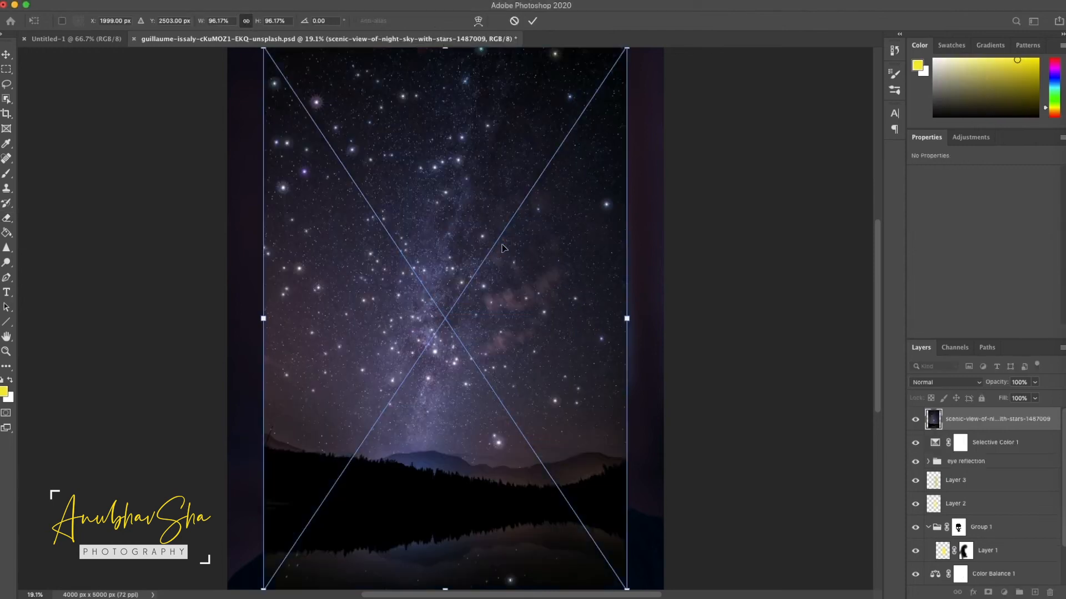
{"action": "key", "text": "super+minus"}
{"action": "key", "text": "super+minus"}
{"action": "left_click_drag", "start_coordinate": [565, 500], "coordinate": [676, 598]}
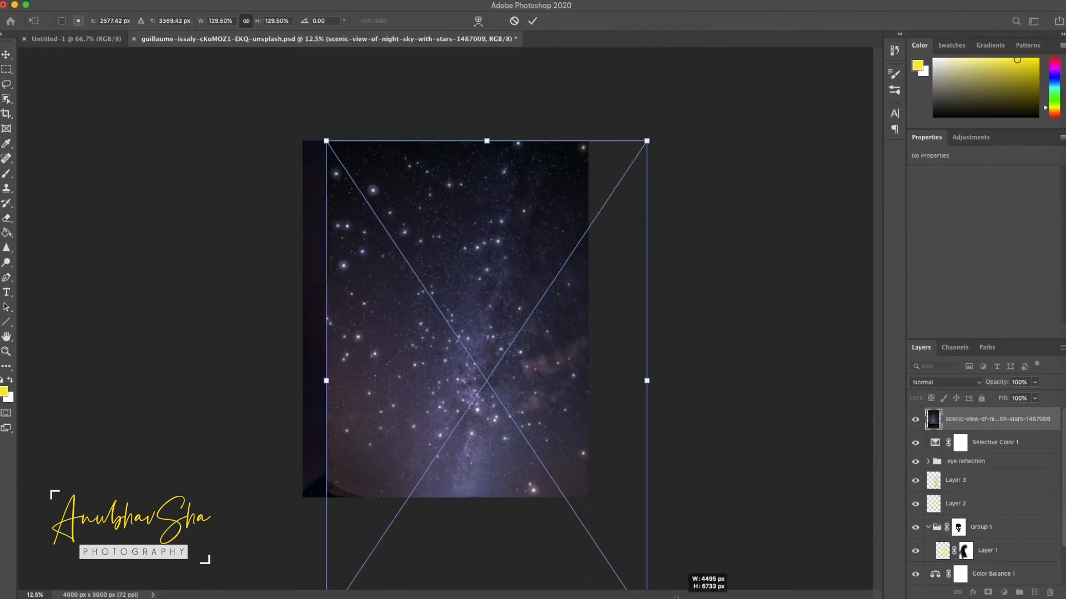
{"action": "mouse_move", "coordinate": [555, 311]}
{"action": "left_mouse_down"}
{"action": "mouse_move", "coordinate": [600, 380]}
{"action": "mouse_move", "coordinate": [614, 368]}
{"action": "left_mouse_up"}
{"action": "key", "text": "Return"}
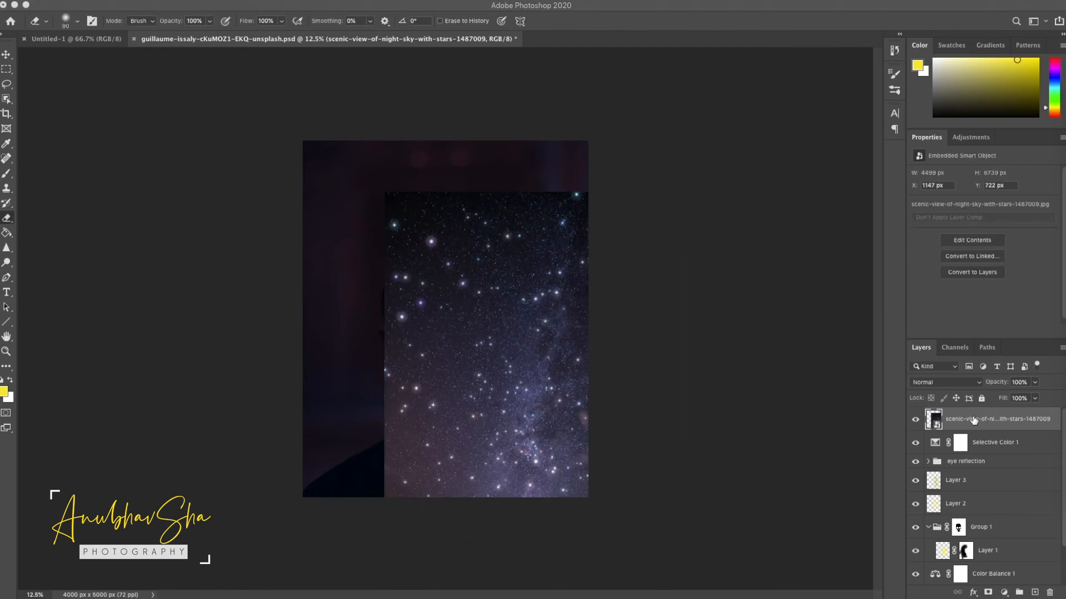
Set the night-sky layer's blend mode to Screen and rename the layer "stars"
{"action": "left_click", "coordinate": [943, 382]}
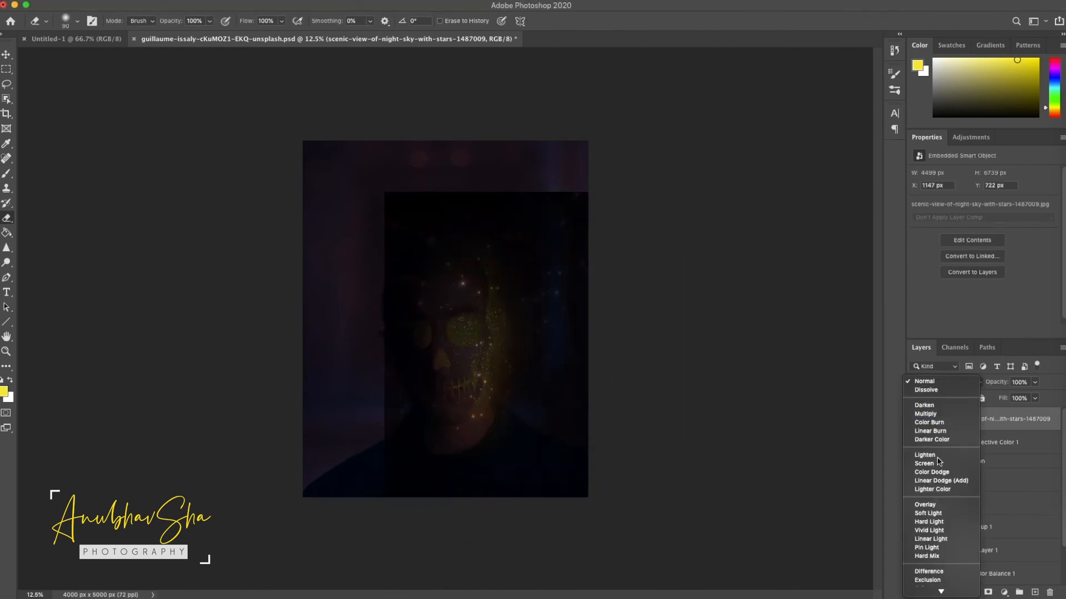
{"action": "left_click", "coordinate": [932, 487]}
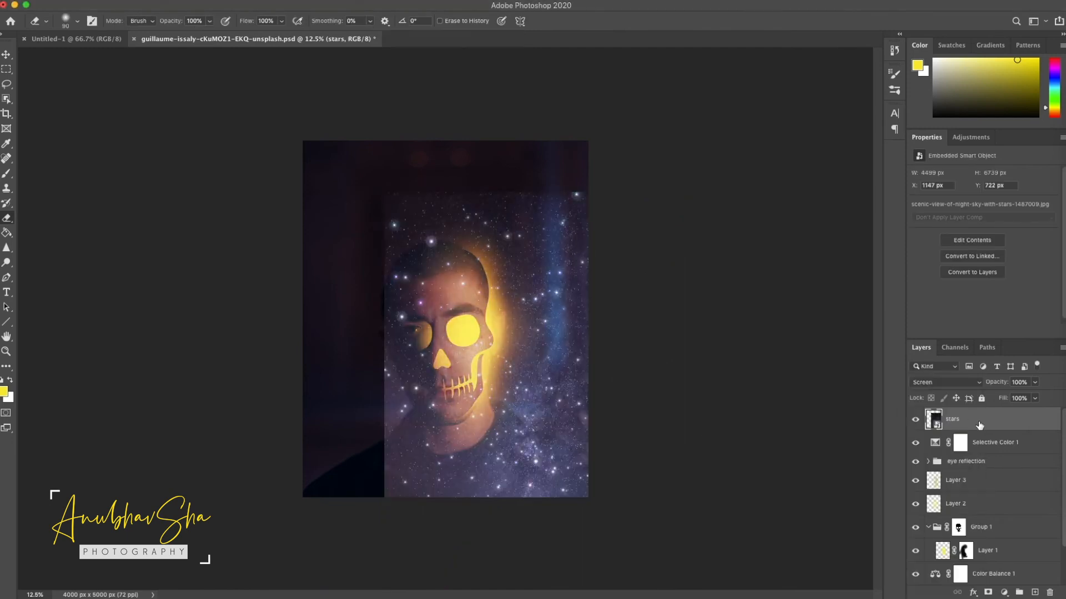
Apply Levels to the stars layer with input values 110, 1.63 and 245
{"action": "key", "text": "super+l"}
{"action": "key", "text": "Escape"}
{"action": "key", "text": "super+l"}
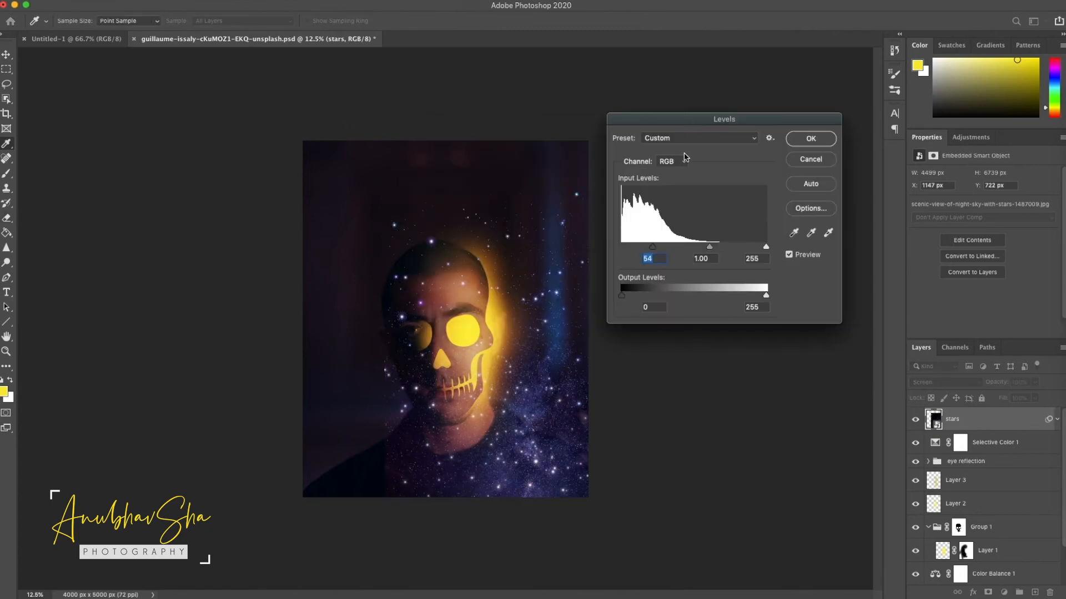
{"action": "left_click_drag", "start_coordinate": [655, 251], "coordinate": [685, 249]}
{"action": "left_click_drag", "start_coordinate": [725, 248], "coordinate": [760, 248]}
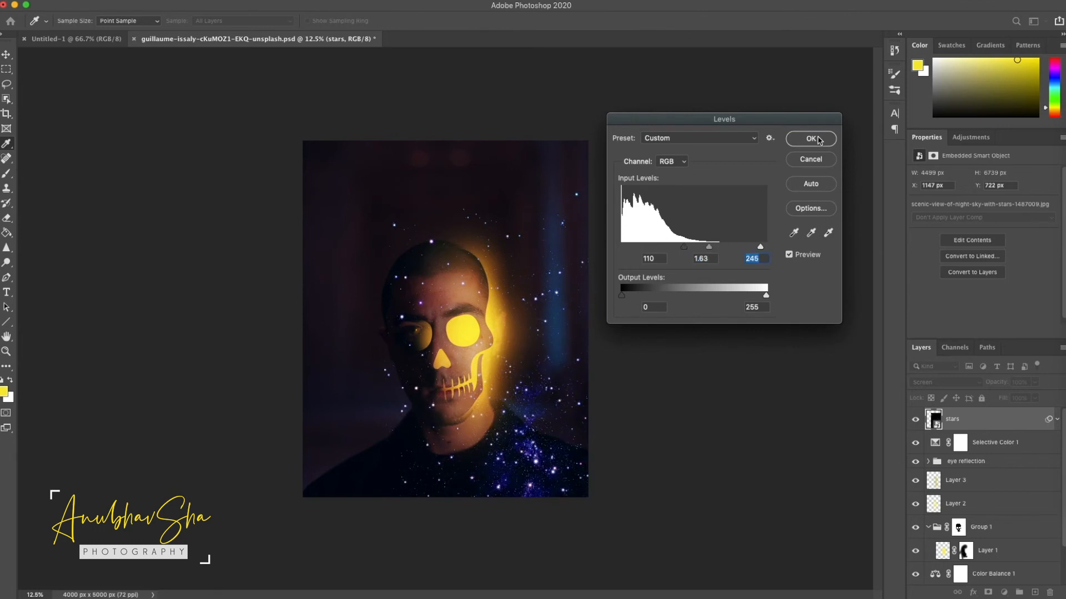
{"action": "left_click", "coordinate": [810, 139]}
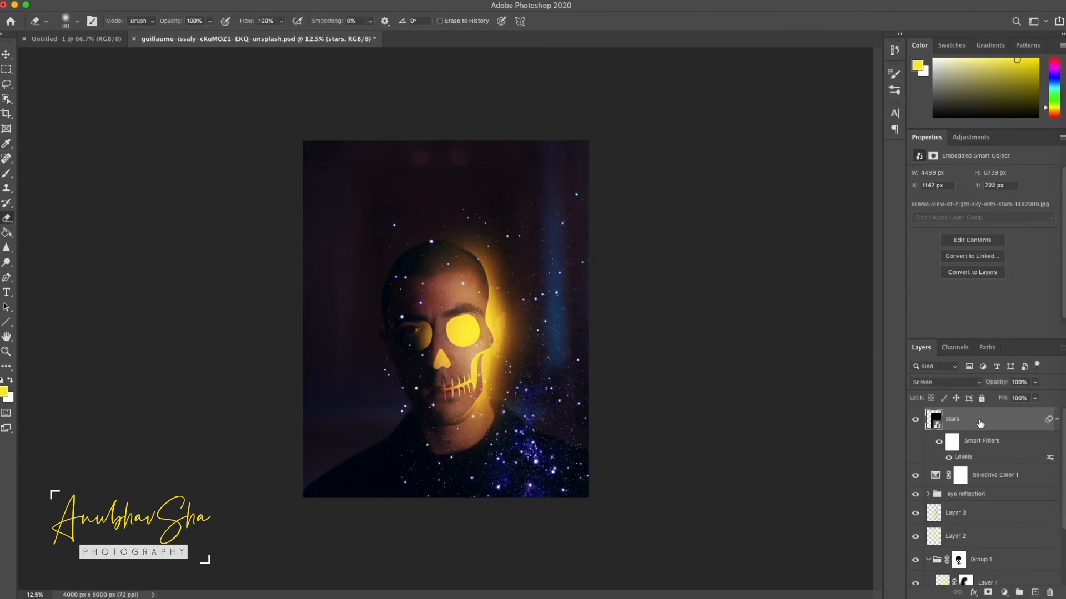
Apply a colorized Hue/Saturation filter to the stars layer, tinting the stars a golden yellow-orange
{"action": "key", "text": "super+u"}
{"action": "left_click_drag", "start_coordinate": [532, 136], "coordinate": [853, 182]}
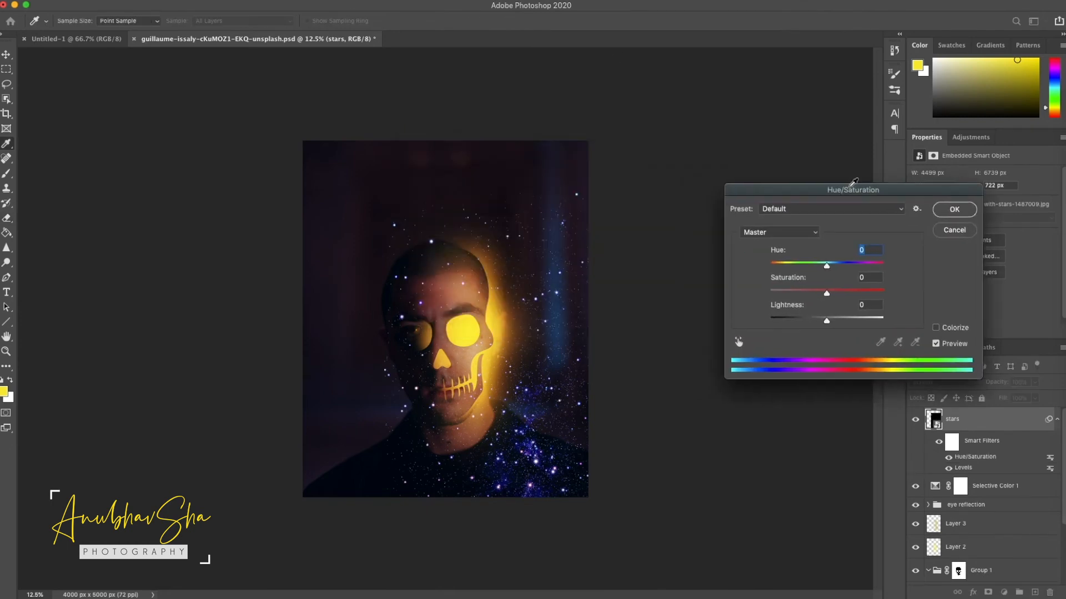
{"action": "left_click", "coordinate": [937, 328]}
{"action": "left_click_drag", "start_coordinate": [781, 270], "coordinate": [780, 270]}
{"action": "key", "text": "Return"}
{"action": "key", "text": "e"}
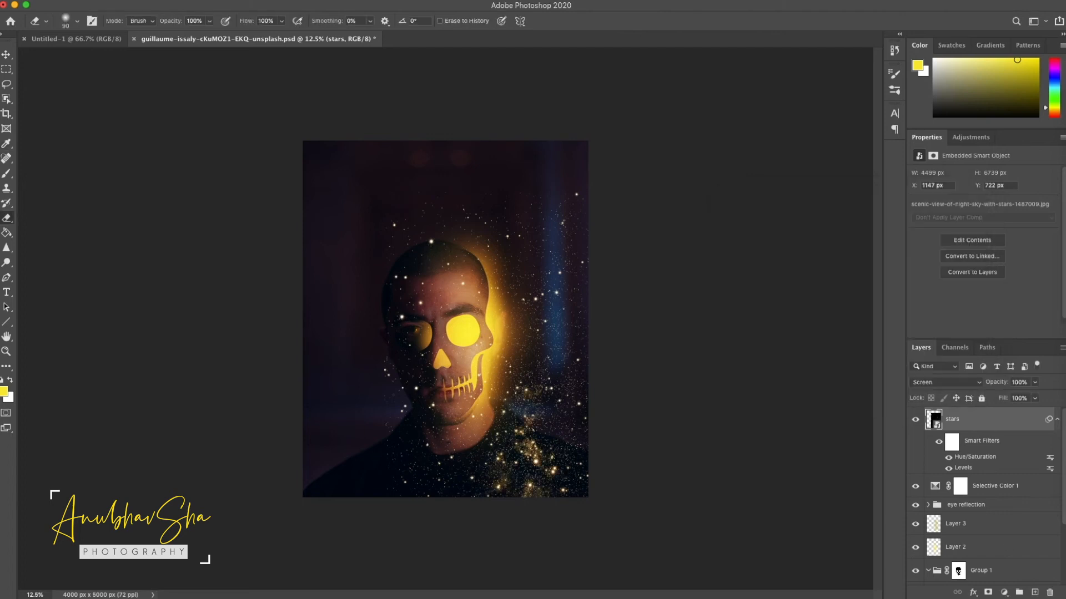
Add a layer mask to the stars layer and invert it to hide all the stars
{"action": "left_click", "coordinate": [988, 592]}
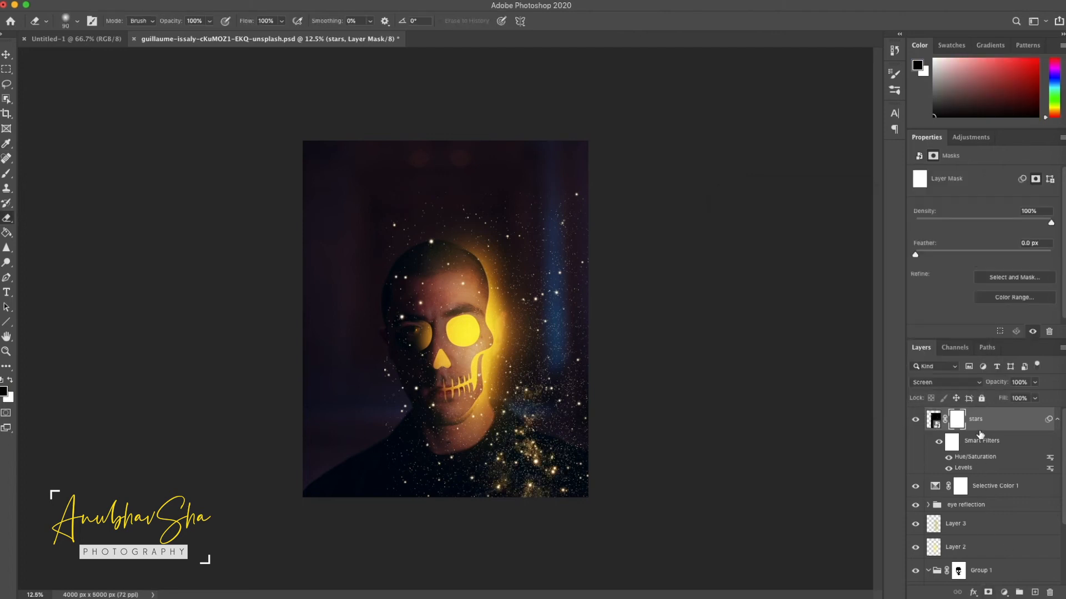
{"action": "key", "text": "ctrl+i"}
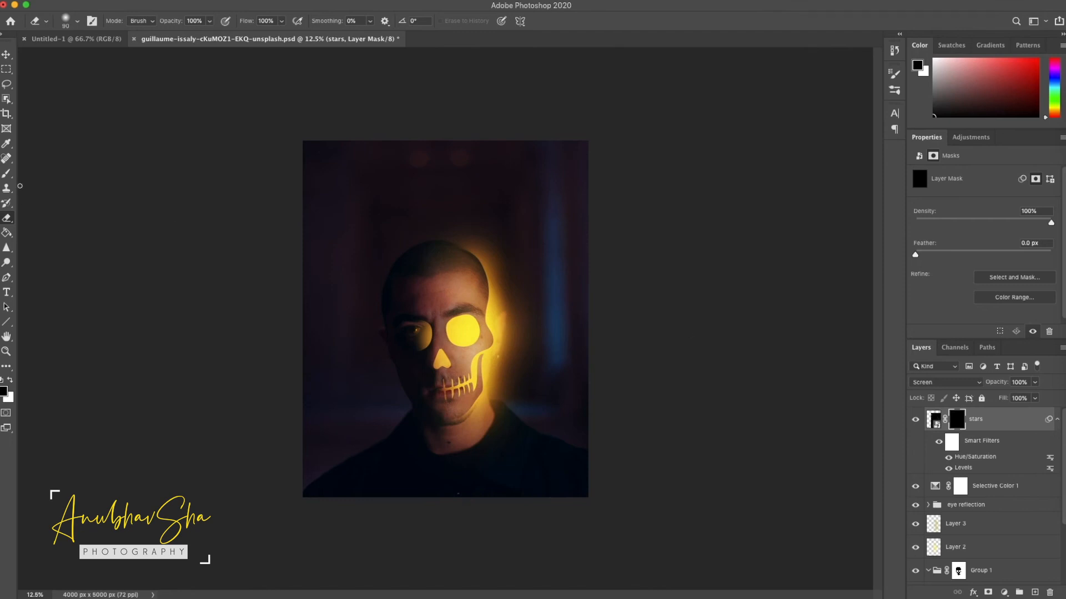
Paint white on the stars mask with a soft 800 px brush at 60% flow to reveal stars beside the glowing side of the head
{"action": "left_click", "coordinate": [8, 174]}
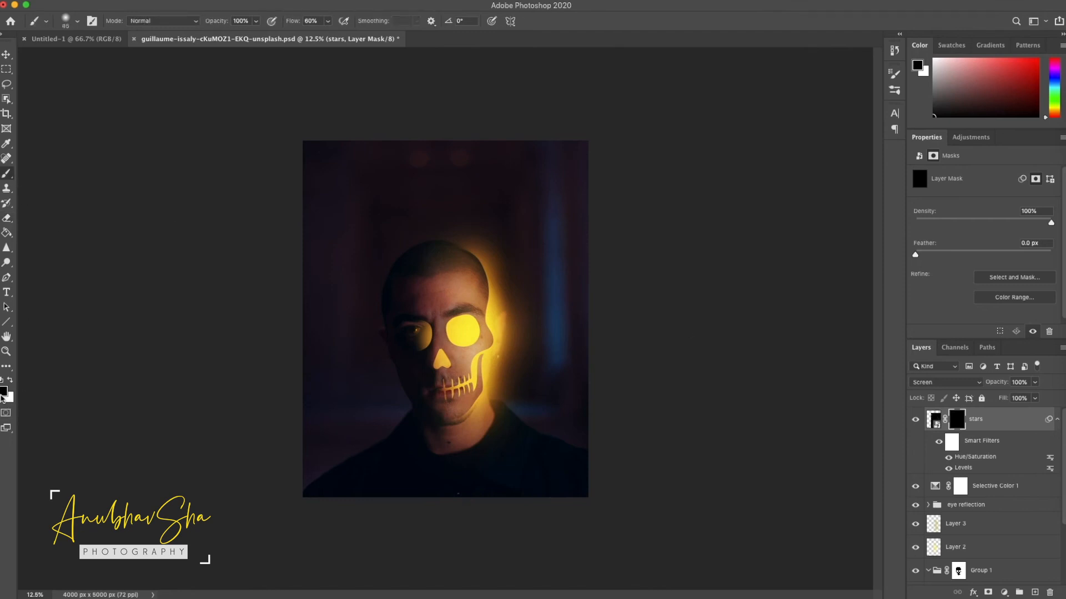
{"action": "key", "text": "x"}
{"action": "key", "text": "bracketright"}
{"action": "key", "text": "bracketright"}
{"action": "key", "text": "bracketright"}
{"action": "key", "text": "bracketright"}
{"action": "key", "text": "bracketright"}
{"action": "key", "text": "bracketright"}
{"action": "key", "text": "bracketright"}
{"action": "key", "text": "bracketright"}
{"action": "key", "text": "bracketright"}
{"action": "key", "text": "bracketright"}
{"action": "key", "text": "bracketright"}
{"action": "key", "text": "bracketright"}
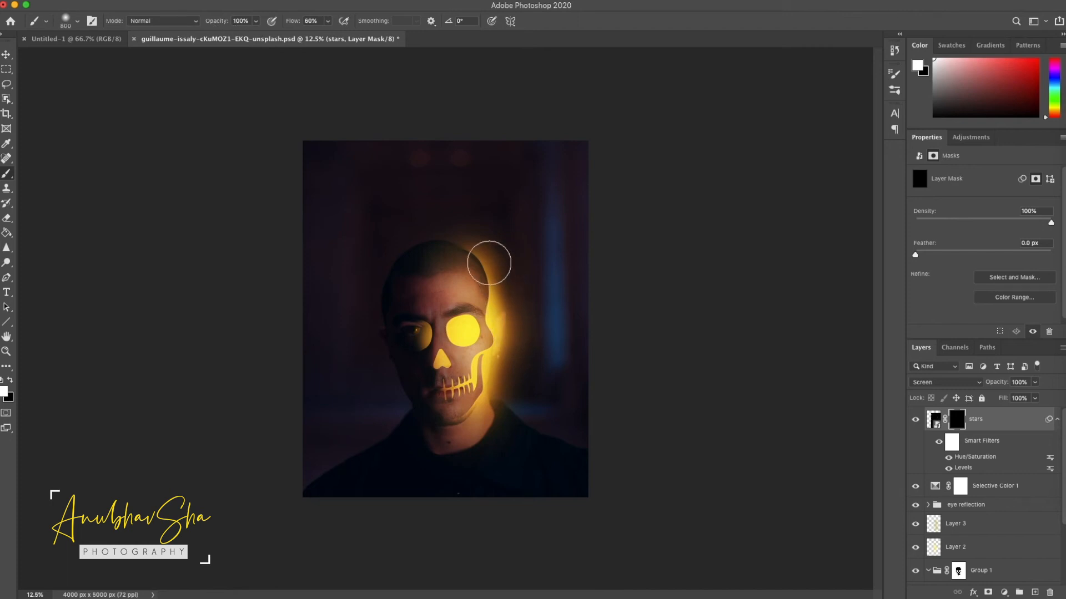
{"action": "mouse_move", "coordinate": [492, 260]}
{"action": "left_mouse_down"}
{"action": "mouse_move", "coordinate": [514, 337]}
{"action": "mouse_move", "coordinate": [488, 409]}
{"action": "left_mouse_up"}
{"action": "mouse_move", "coordinate": [589, 407]}
{"action": "left_mouse_down"}
{"action": "mouse_move", "coordinate": [507, 417]}
{"action": "mouse_move", "coordinate": [542, 418]}
{"action": "mouse_move", "coordinate": [592, 297]}
{"action": "left_mouse_up"}
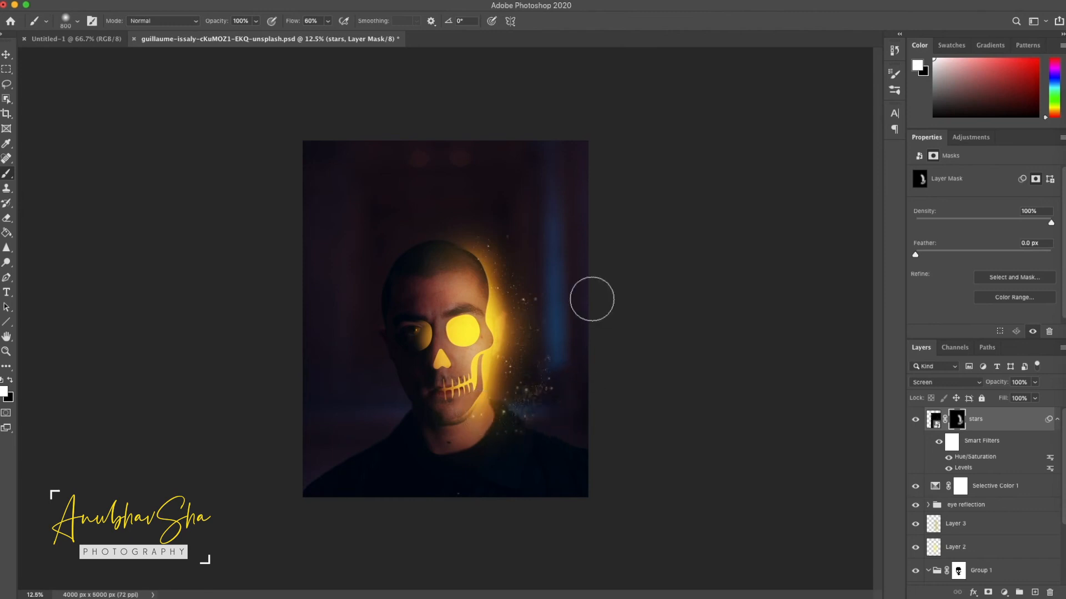
{"action": "mouse_move", "coordinate": [494, 359]}
{"action": "left_mouse_down"}
{"action": "mouse_move", "coordinate": [472, 337]}
{"action": "mouse_move", "coordinate": [682, 359]}
{"action": "left_mouse_up"}
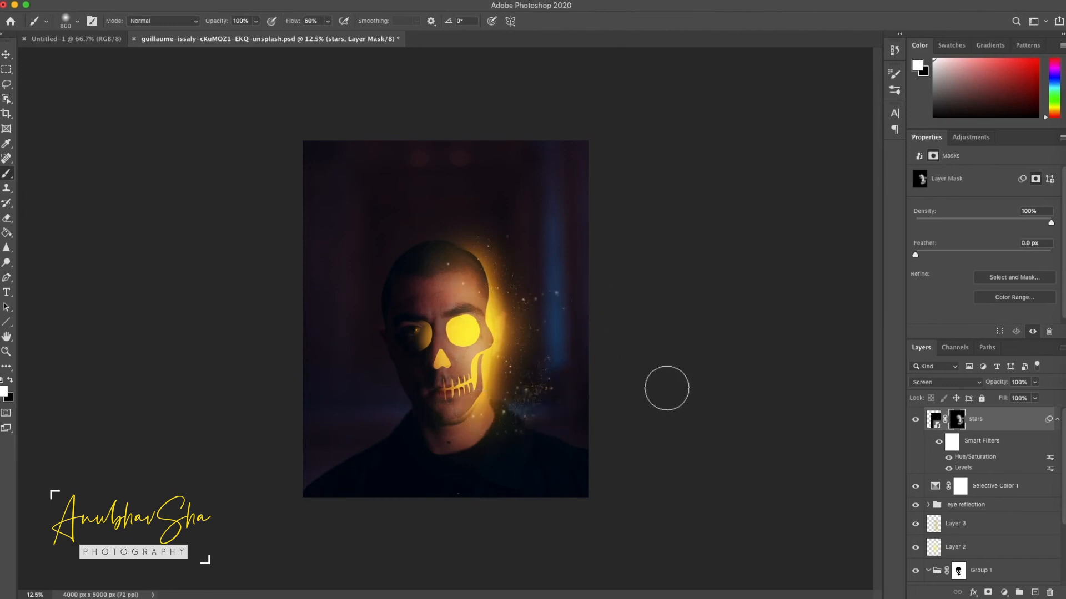
{"action": "mouse_move", "coordinate": [511, 327]}
{"action": "left_mouse_down"}
{"action": "mouse_move", "coordinate": [517, 259]}
{"action": "mouse_move", "coordinate": [619, 417]}
{"action": "left_mouse_up"}
{"action": "key", "text": "bracketright"}
{"action": "key", "text": "bracketright"}
Add a Color Balance adjustment above the stars layer and shift its midtones slightly toward magenta
{"action": "left_click", "coordinate": [934, 420]}
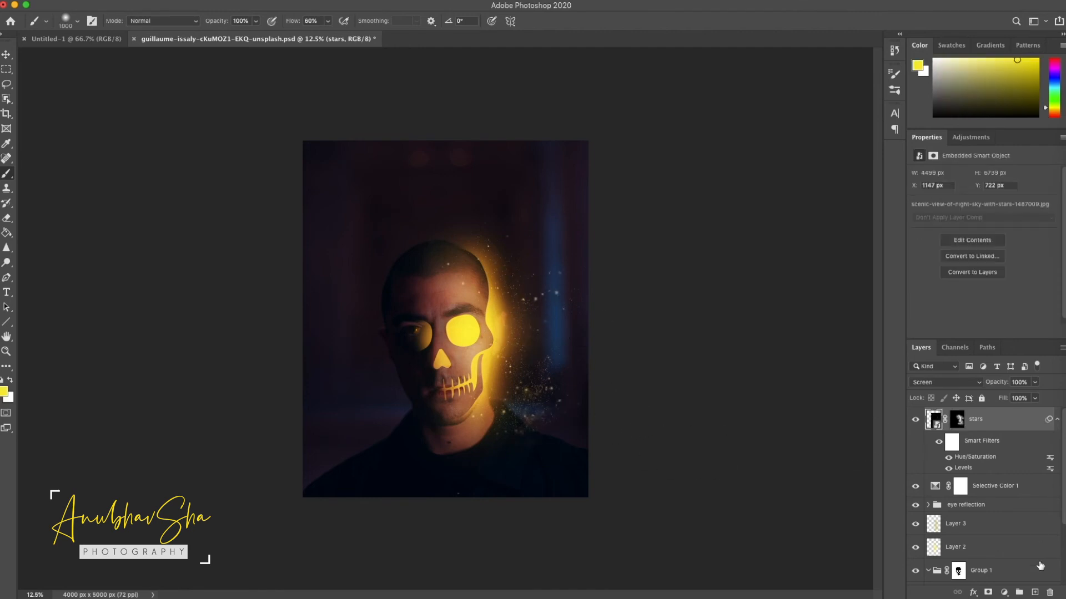
{"action": "left_click", "coordinate": [1005, 594]}
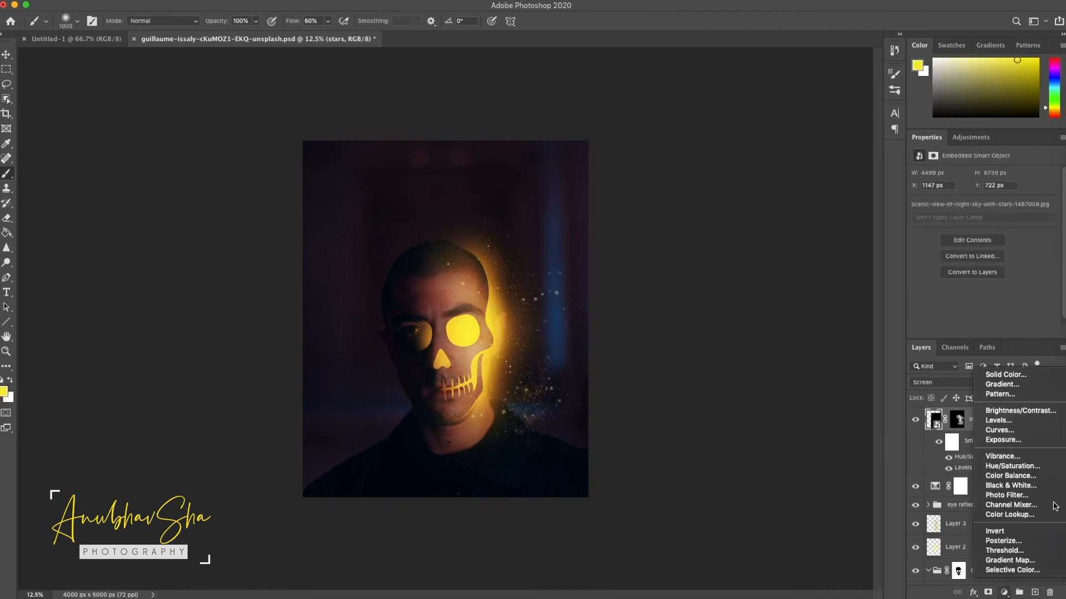
{"action": "left_click", "coordinate": [997, 476]}
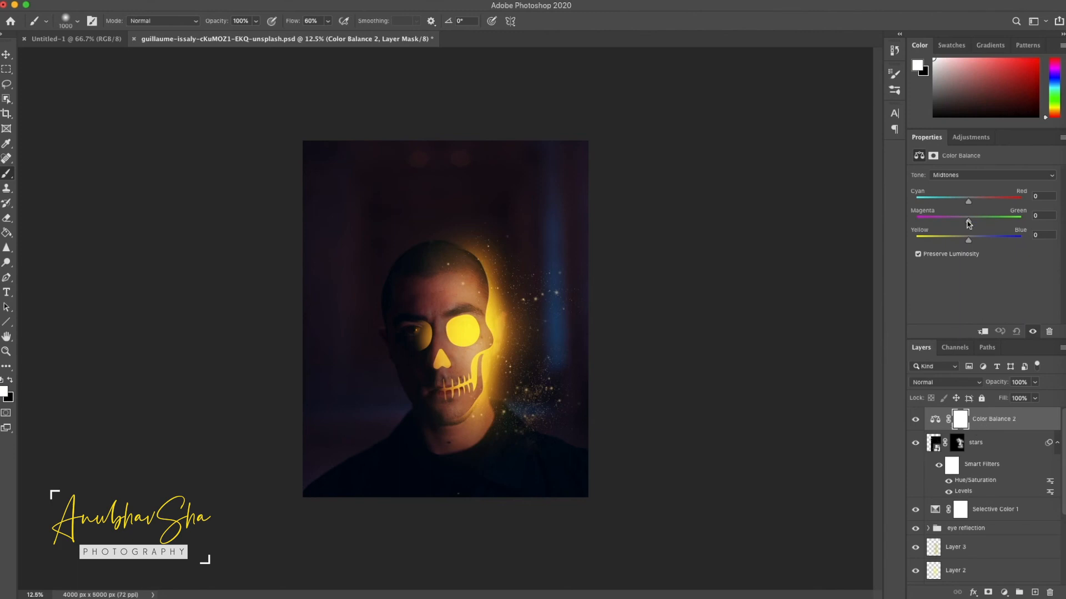
{"action": "left_click_drag", "start_coordinate": [968, 221], "coordinate": [960, 223]}
{"action": "left_click_drag", "start_coordinate": [968, 203], "coordinate": [968, 204]}
{"action": "left_click_drag", "start_coordinate": [968, 242], "coordinate": [967, 242]}
Stamp all visible layers into a new top layer and open it in the Camera Raw Filter
{"action": "key", "text": "ctrl+shift+alt+e"}
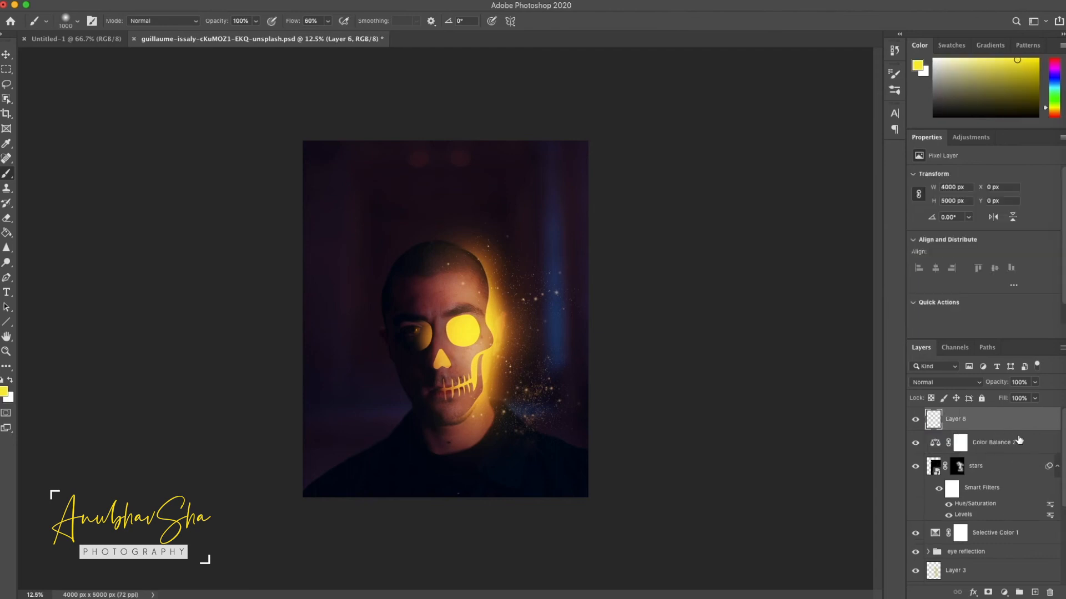
{"action": "left_click", "coordinate": [264, 0]}
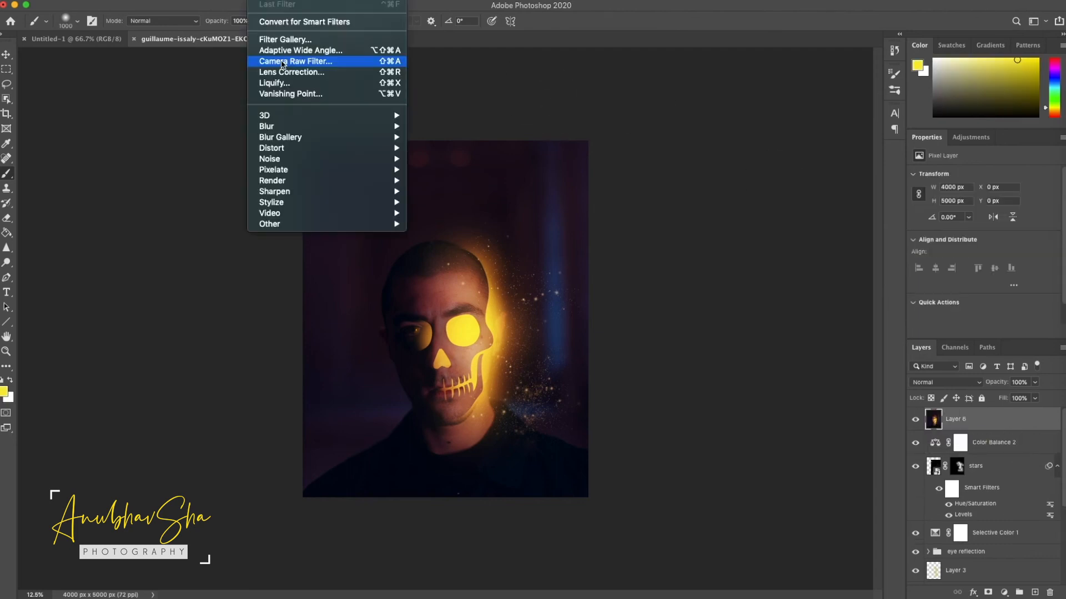
{"action": "left_click", "coordinate": [282, 63]}
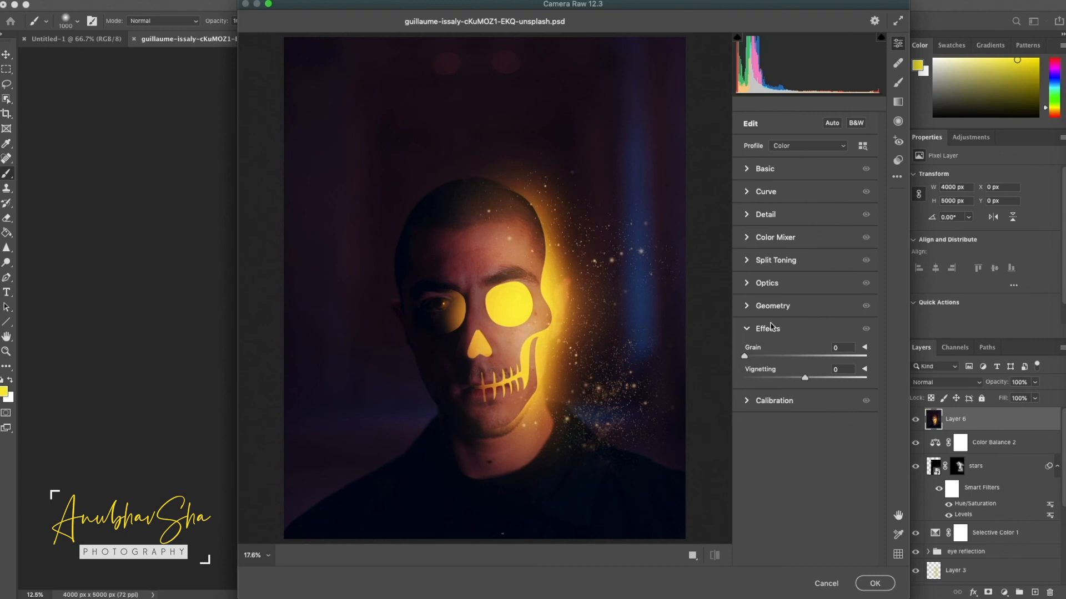
Add a dark vignette, set Shadows +2, Whites +1, Blacks -11, Clarity -24 and Vibrance +12, compare the Basic changes and apply the filter
{"action": "left_click_drag", "start_coordinate": [809, 382], "coordinate": [790, 383]}
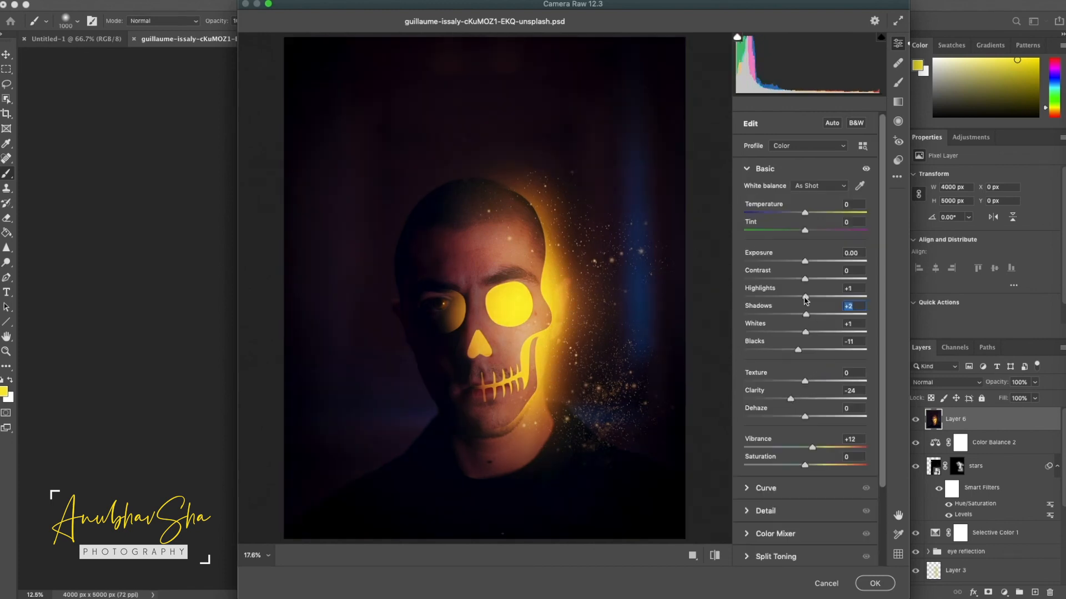
{"action": "left_click", "coordinate": [806, 298]}
{"action": "left_click", "coordinate": [866, 169]}
{"action": "left_click", "coordinate": [866, 169]}
{"action": "left_click", "coordinate": [875, 584]}
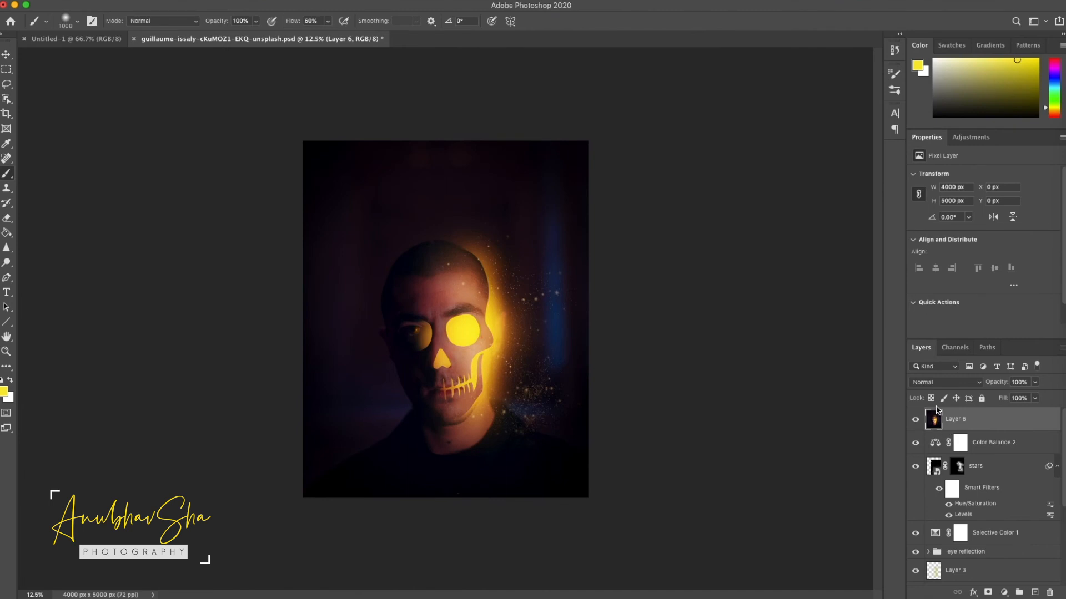
Compare the original portrait with the finished composite by isolating Layer 0 and restoring all layers
{"action": "scroll", "coordinate": [982, 517], "scroll_direction": "down", "scroll_amount": 5}
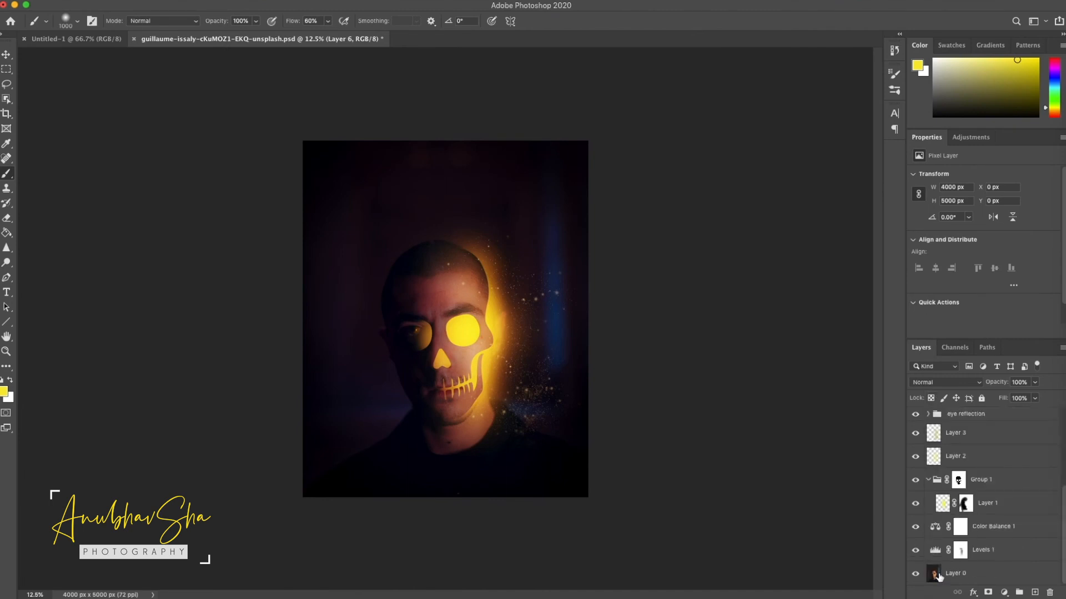
{"action": "left_click", "coordinate": [916, 575], "text": "alt"}
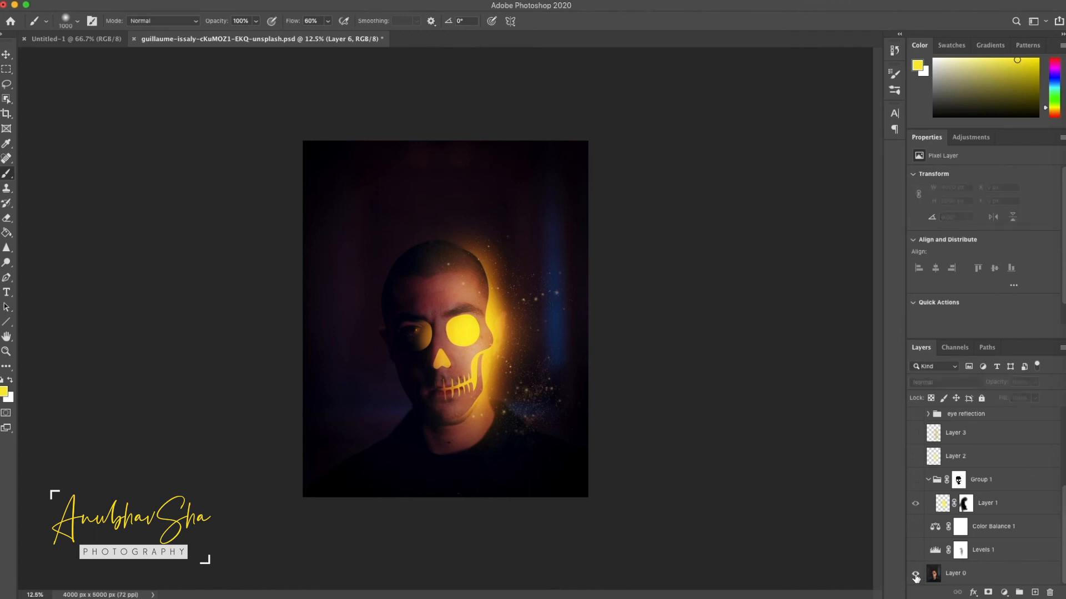
{"action": "left_click", "coordinate": [916, 575], "text": "alt"}
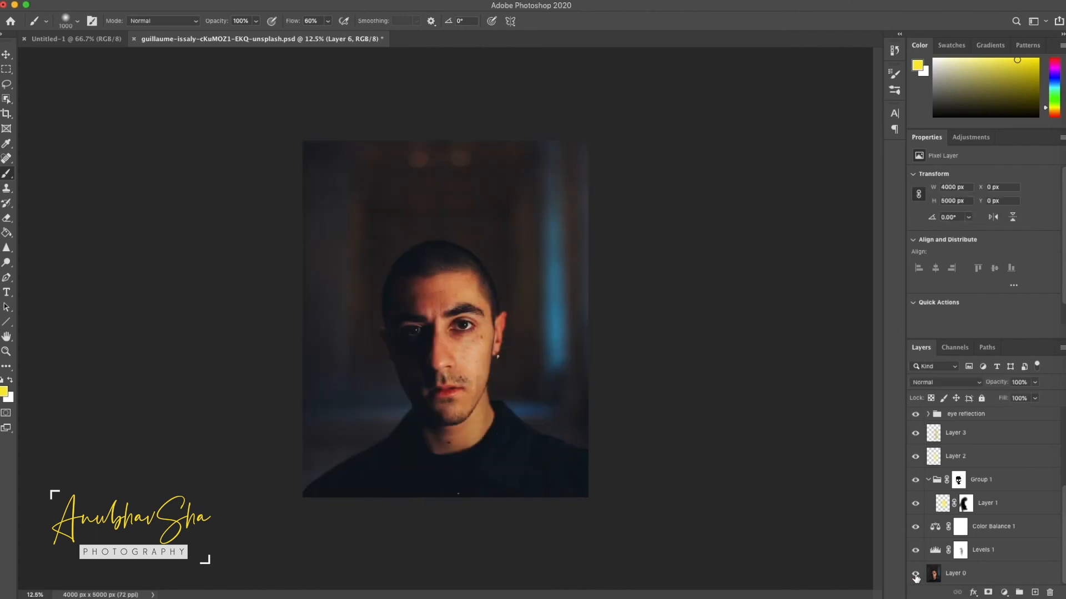
{"action": "left_click", "coordinate": [915, 576], "text": "alt"}
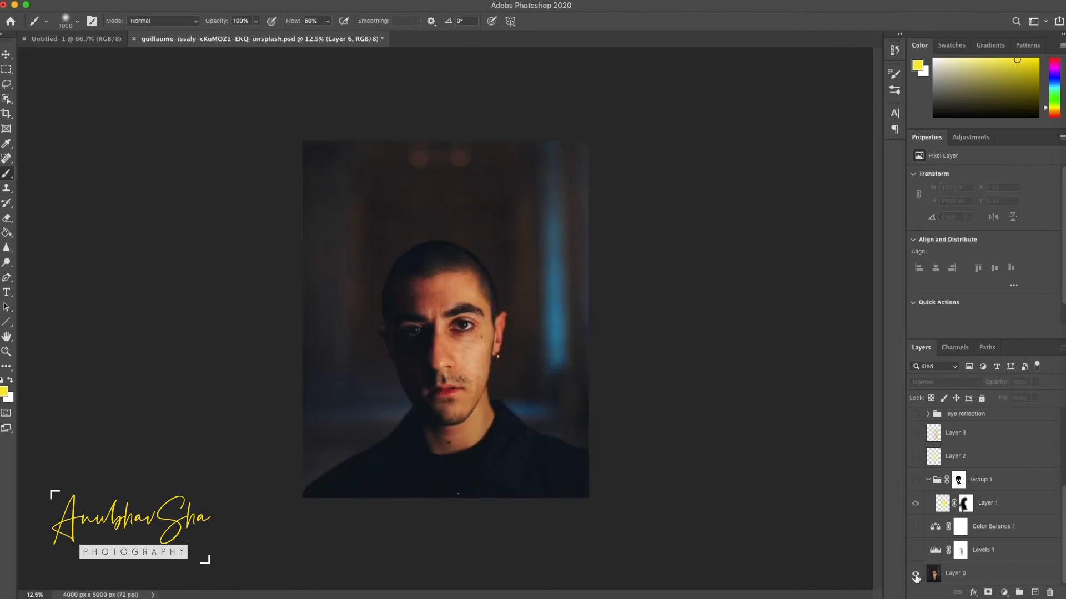
{"action": "left_click", "coordinate": [916, 576], "text": "alt"}
{"action": "left_click", "coordinate": [916, 576], "text": "alt"}
{"action": "left_click", "coordinate": [916, 576], "text": "alt"}
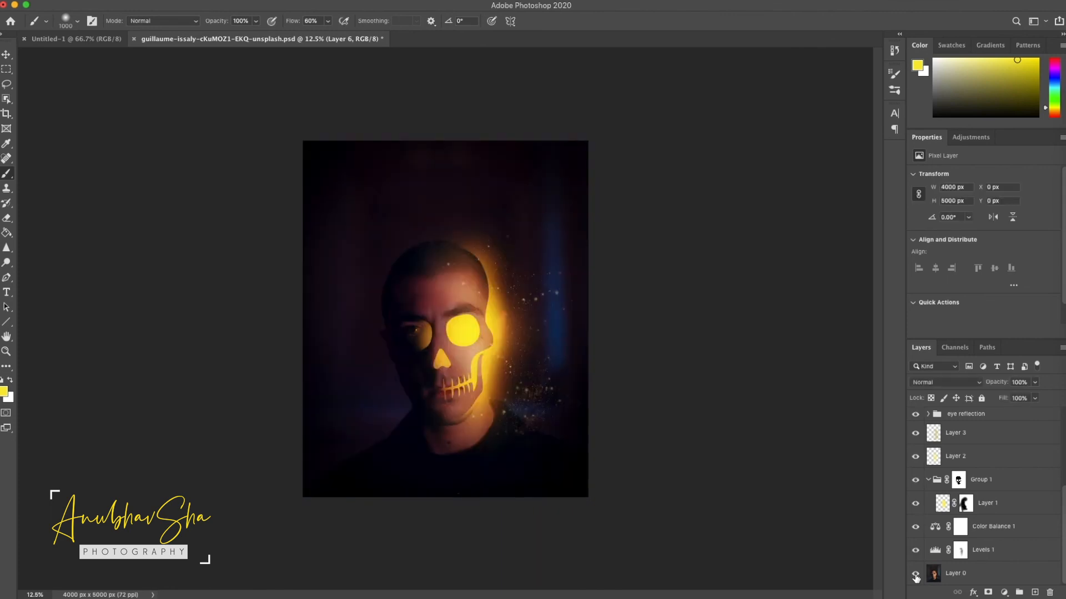